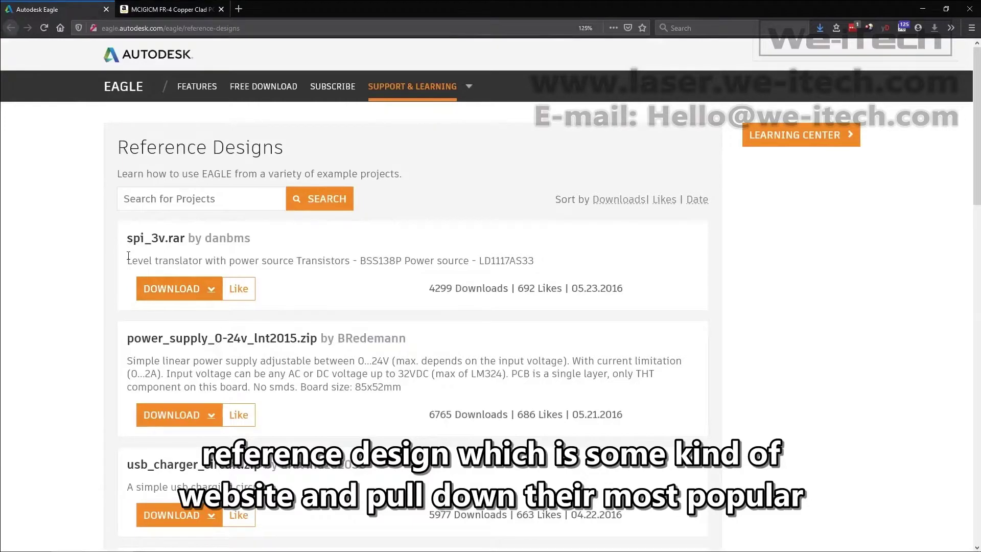
# - Highlight the level translator design's description on the Eagle Reference Designs page, then clear the highlight
pyautogui.moveTo(127, 261); pyautogui.dragTo(189, 262)
pyautogui.click(199, 262)
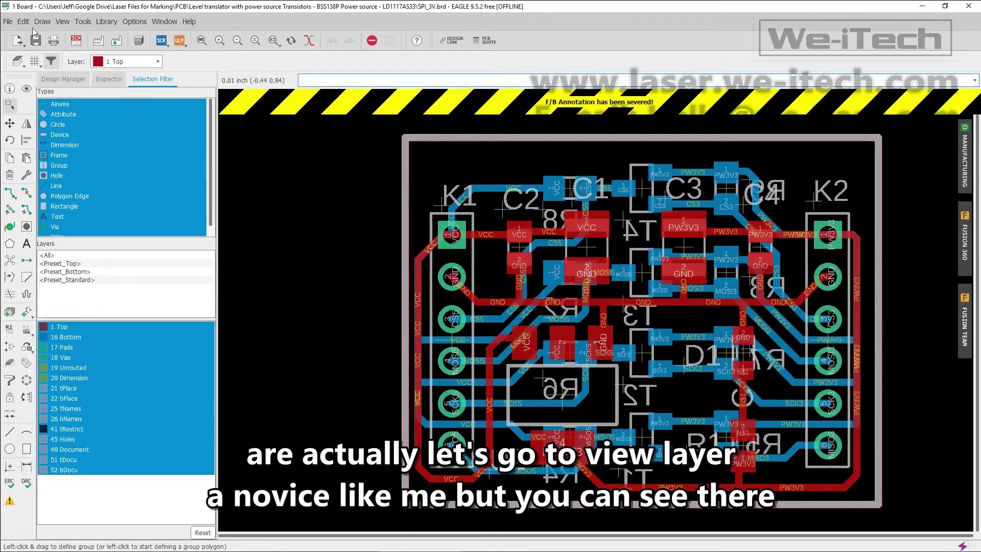
# - Hide every board layer, then show only Top, Pads and Vias, with Bottom off
pyautogui.click(62, 21)
pyautogui.click(84, 42)
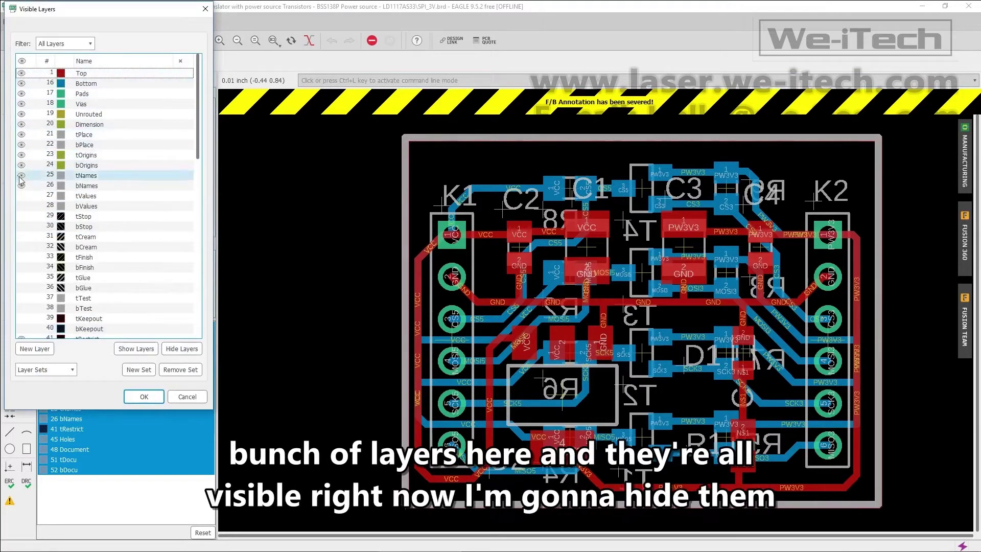
pyautogui.click(182, 349)
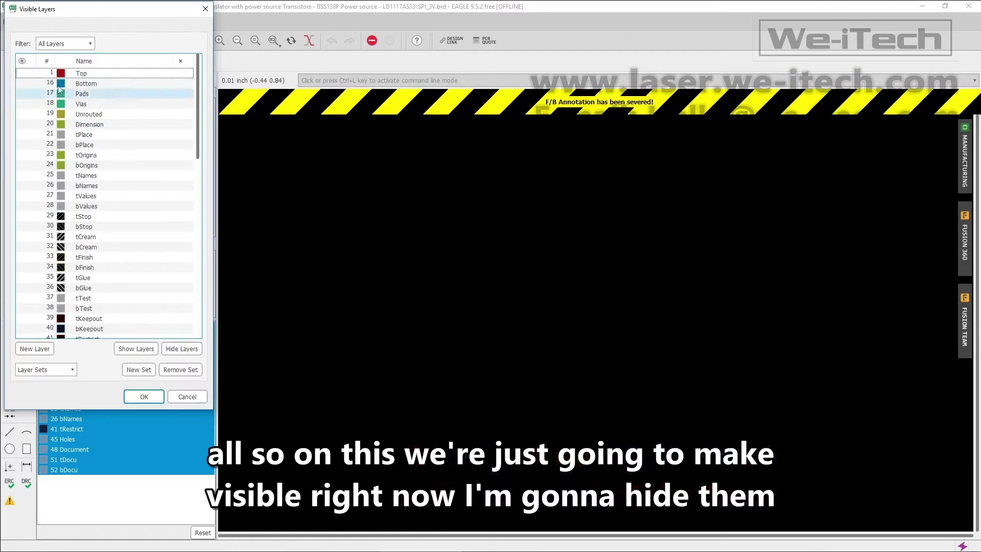
pyautogui.click(22, 73)
pyautogui.click(22, 92)
pyautogui.click(21, 104)
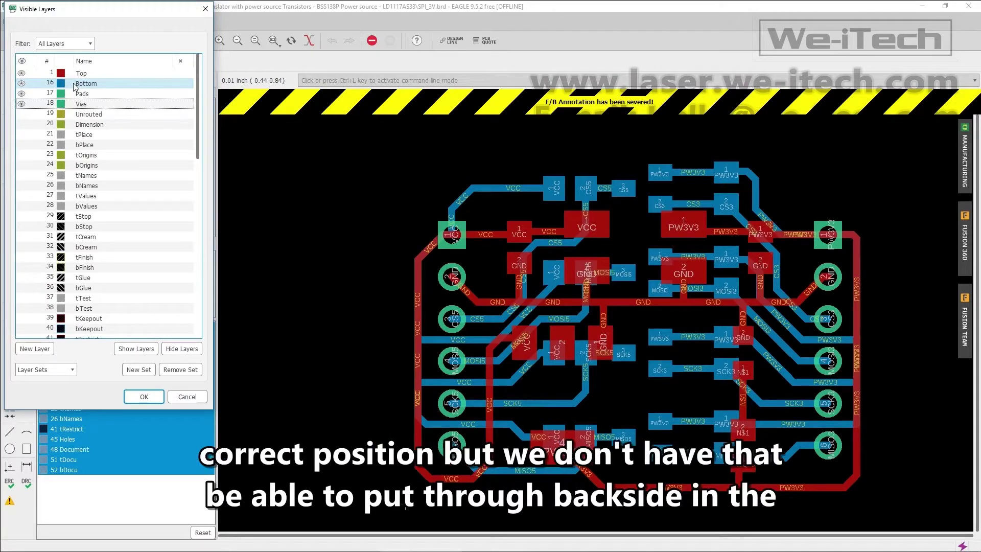
pyautogui.click(21, 82)
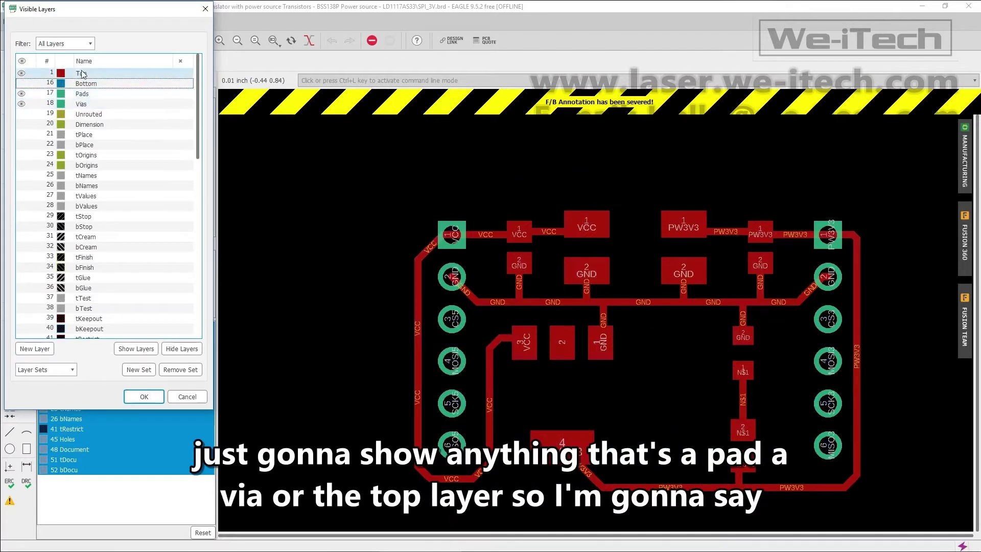
pyautogui.click(143, 396)
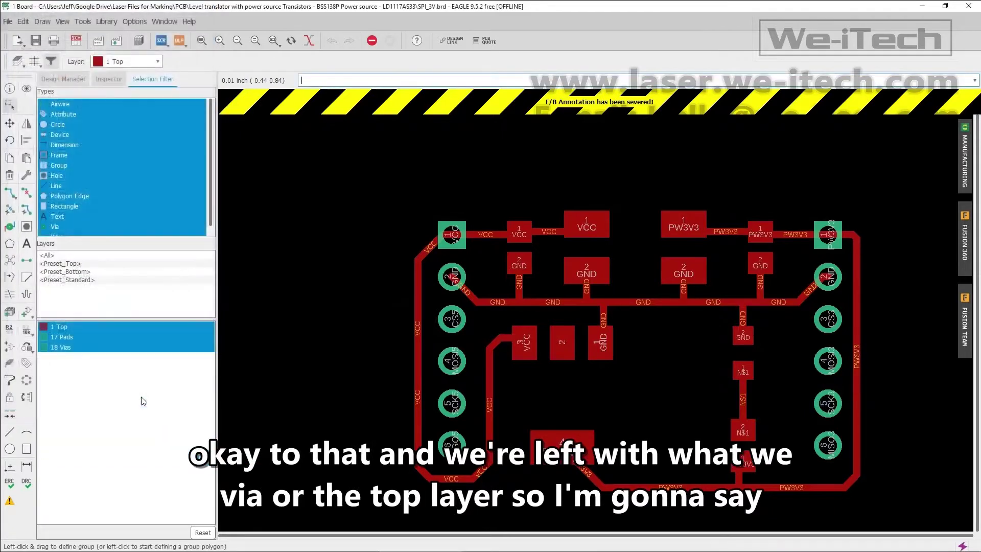
pyautogui.click(963, 176)
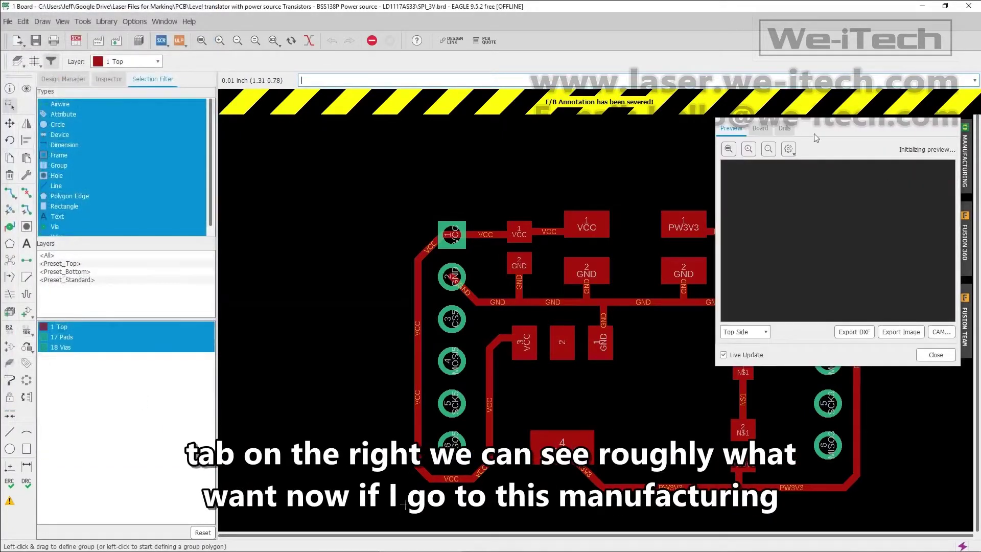
pyautogui.moveTo(828, 139); pyautogui.dragTo(384, 147)
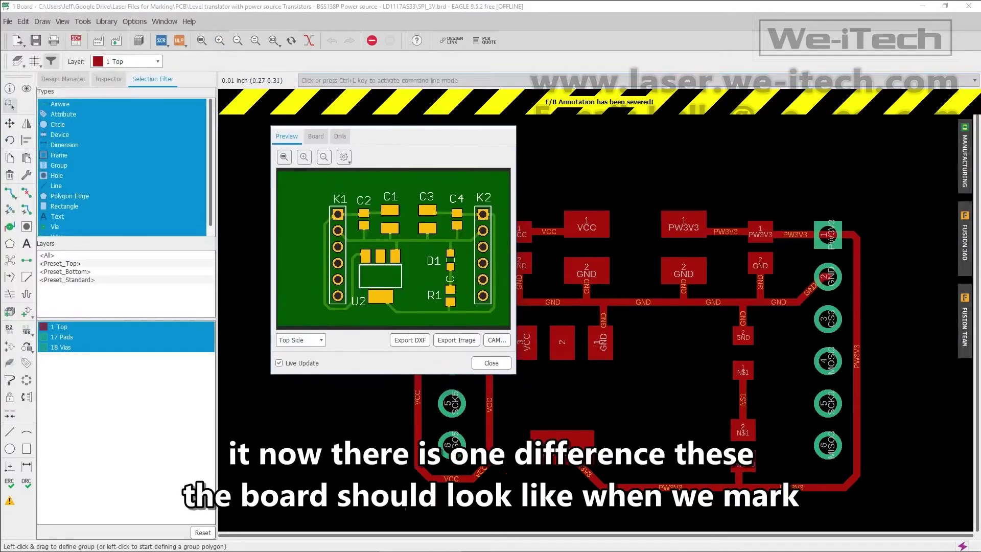
pyautogui.moveTo(519, 374); pyautogui.dragTo(816, 502)
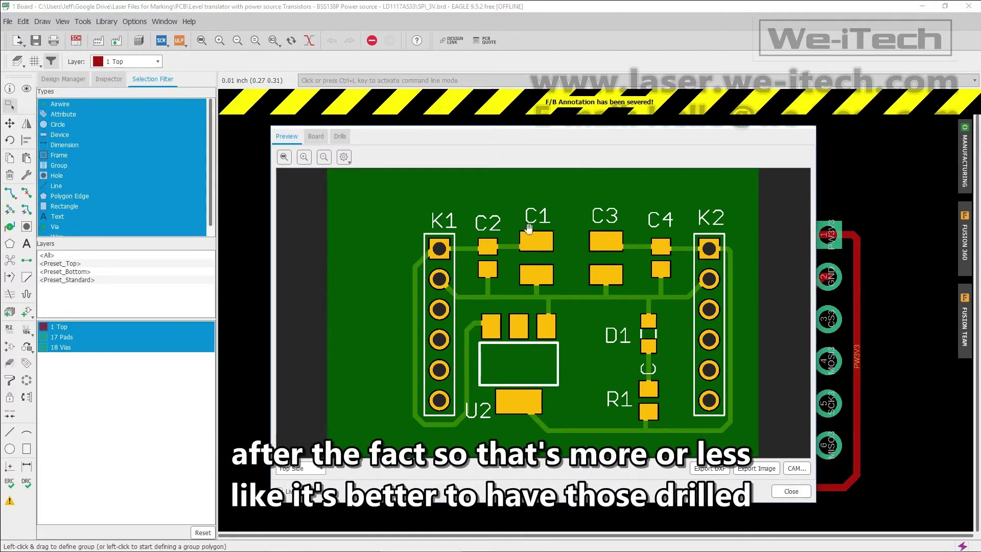
# - Close the board preview and print the board using the Microsoft Print to PDF printer
pyautogui.click(794, 499)
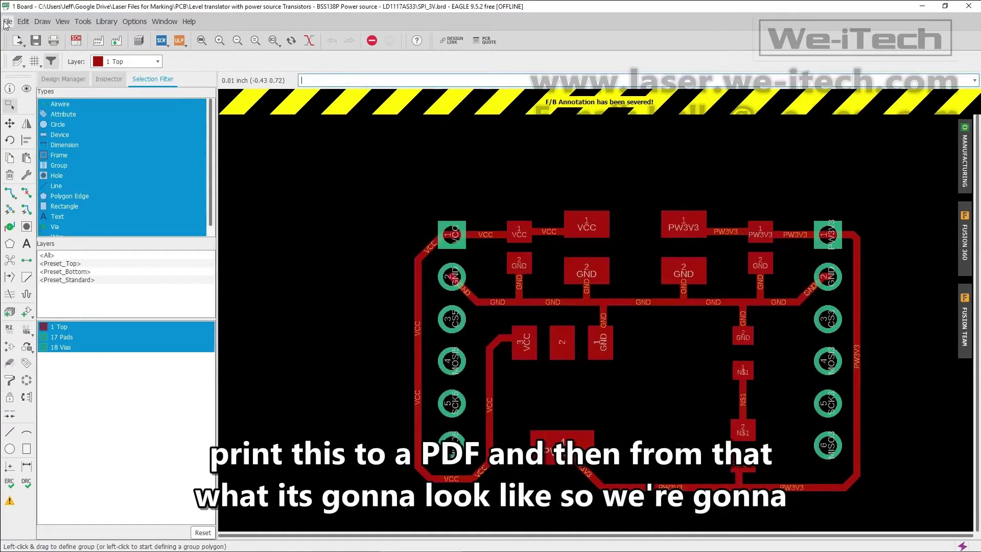
pyautogui.click(8, 21)
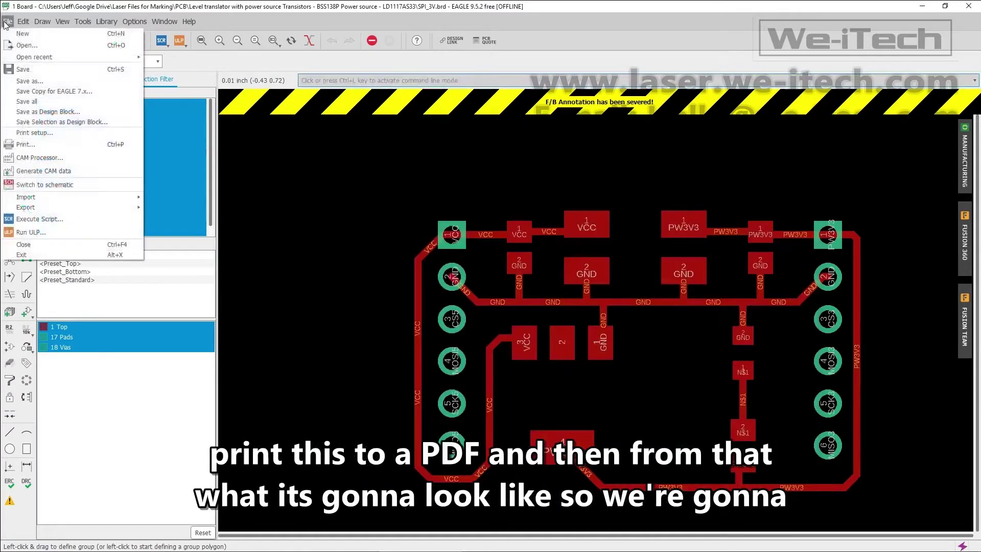
pyautogui.click(33, 143)
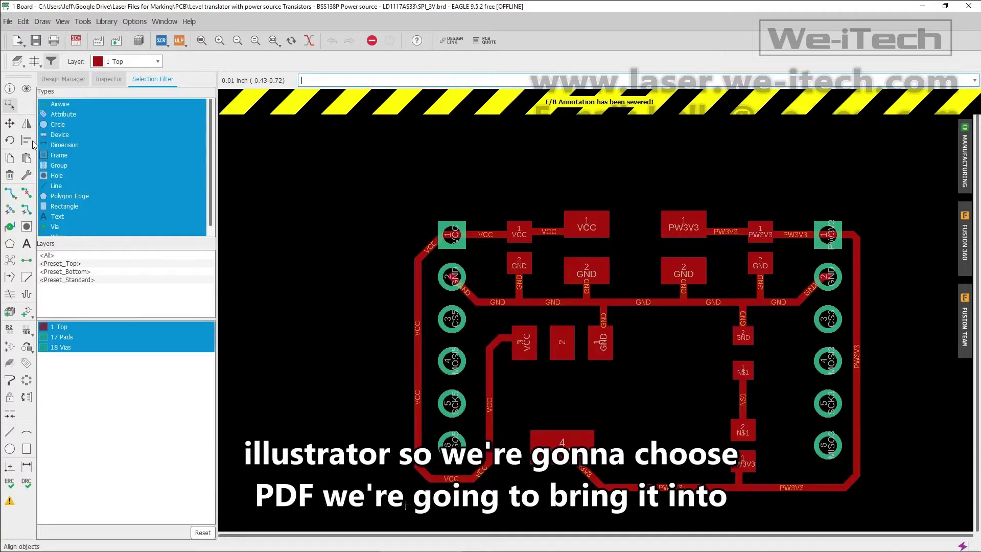
pyautogui.click(76, 29)
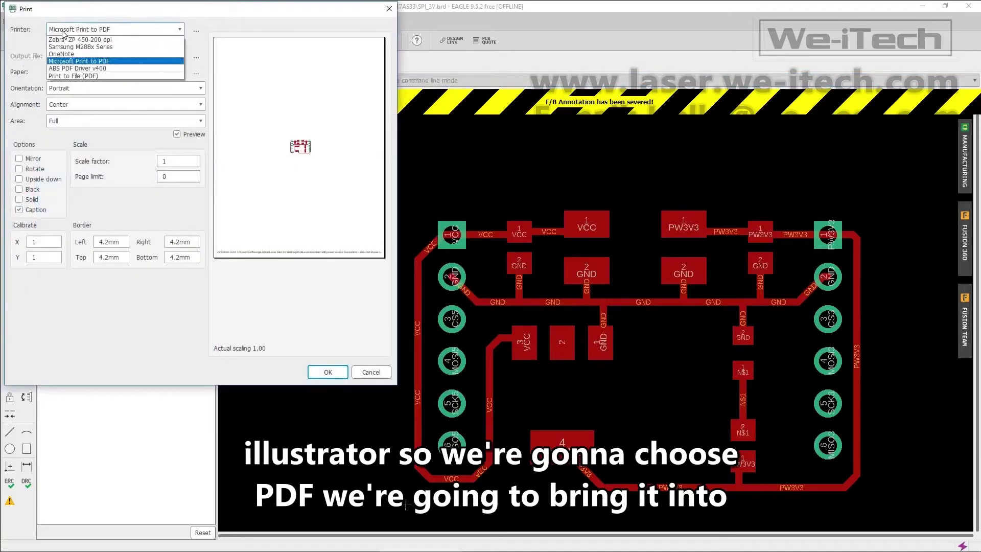
pyautogui.click(83, 31)
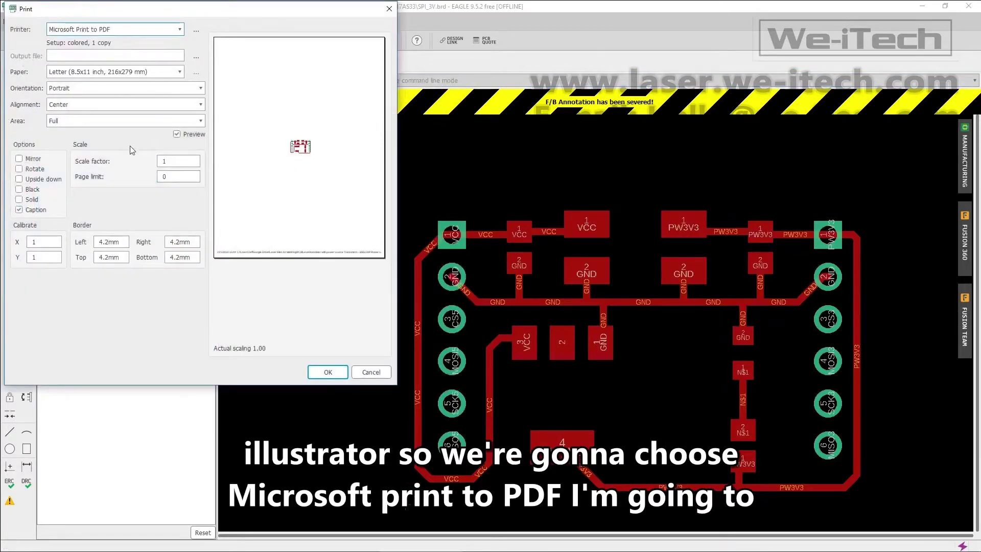
pyautogui.click(332, 372)
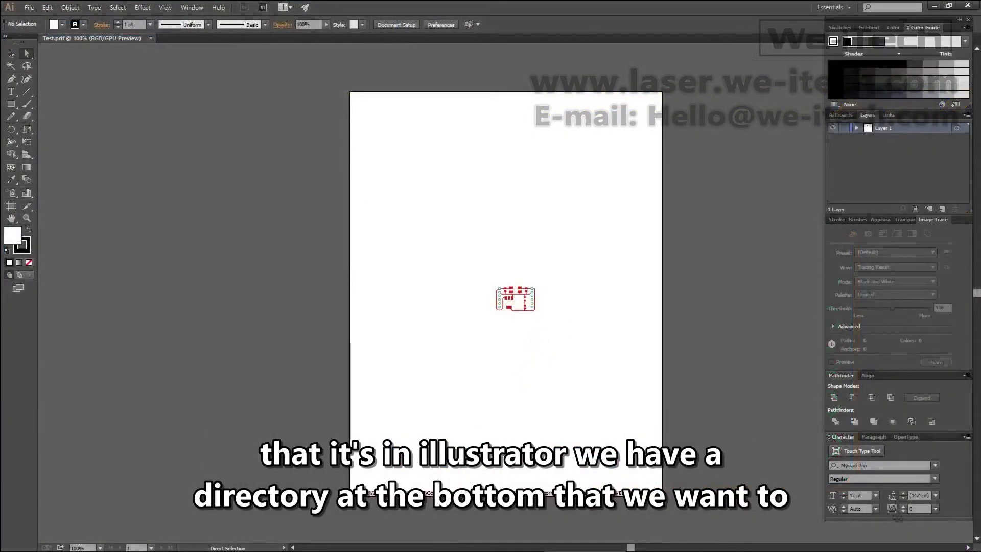
# - Expand Layer 1, check each clip group's visibility, and delete the second and third clip groups
pyautogui.moveTo(592, 241); pyautogui.dragTo(396, 377)
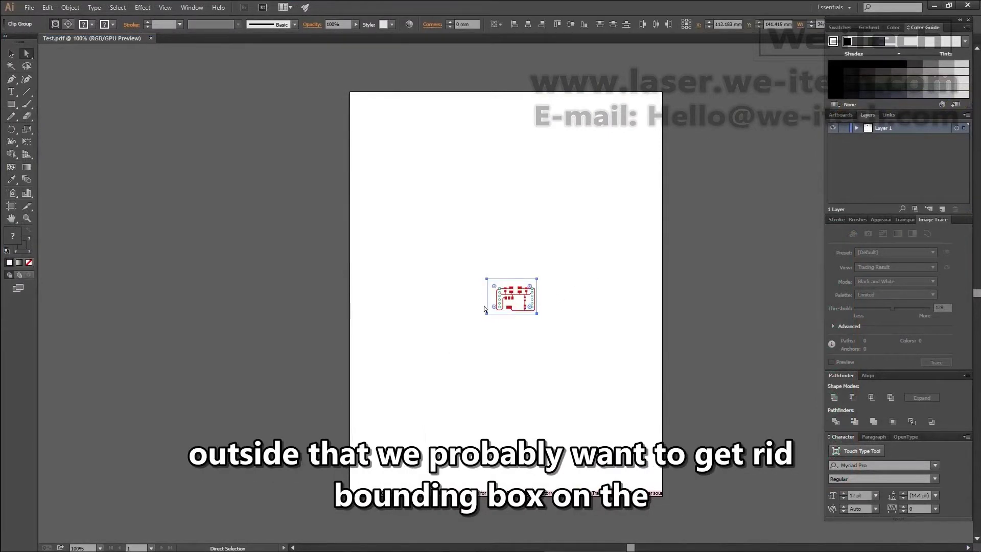
pyautogui.click(856, 127)
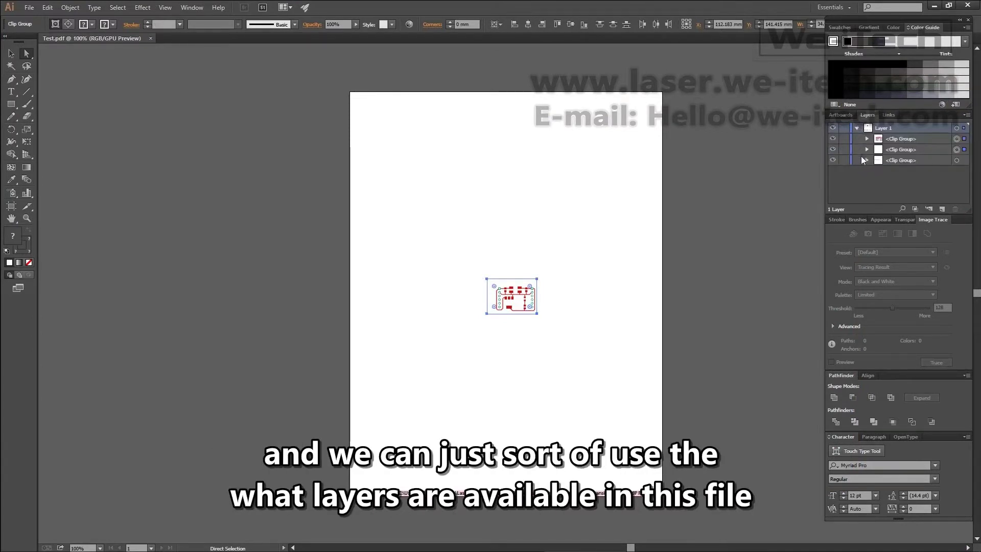
pyautogui.click(833, 150)
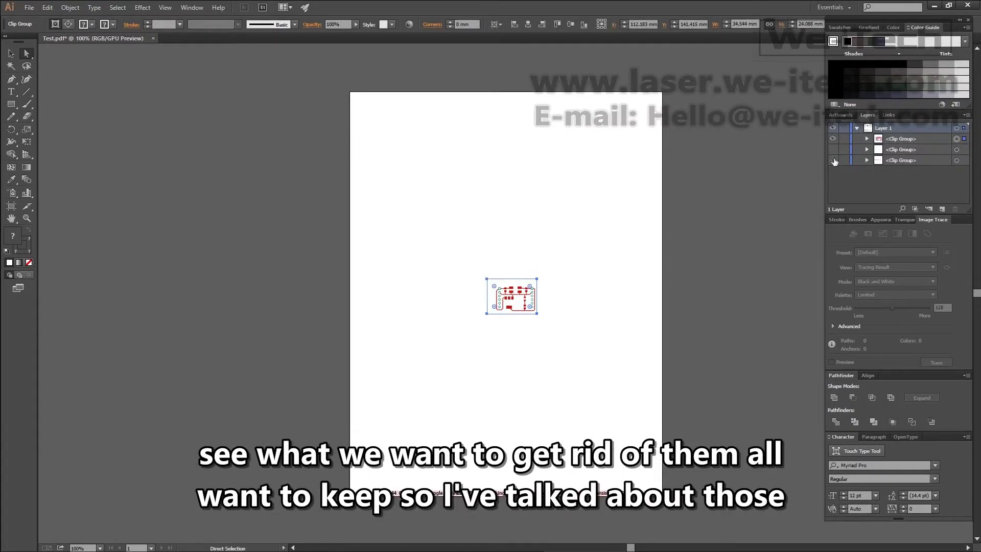
pyautogui.click(833, 161)
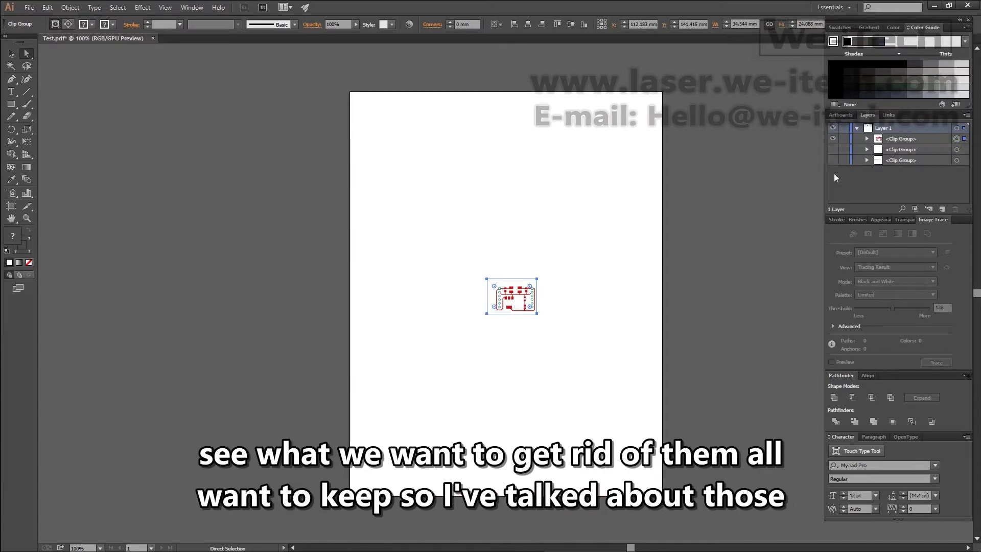
pyautogui.click(885, 150)
pyautogui.keyDown('shift'); pyautogui.click(894, 161); pyautogui.keyUp('shift')
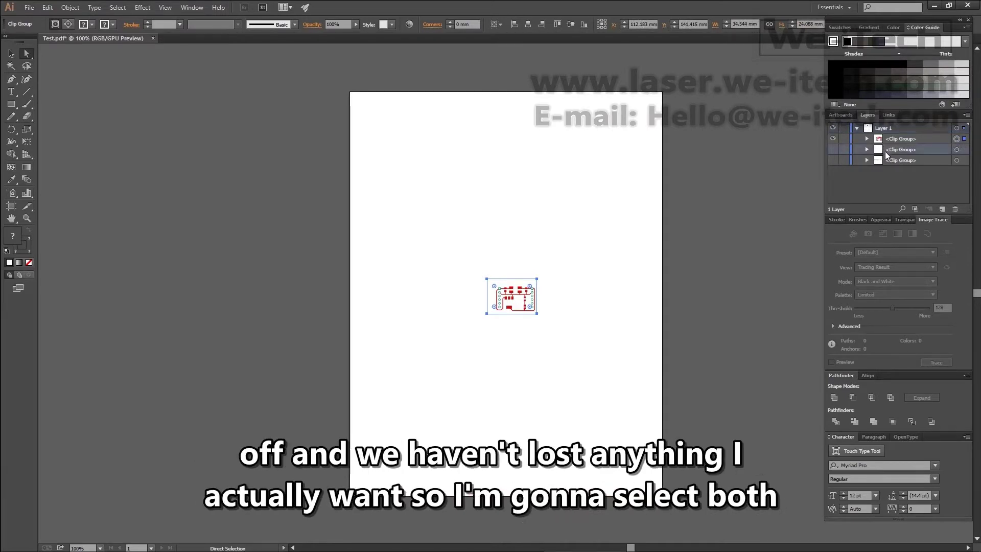
pyautogui.click(955, 210)
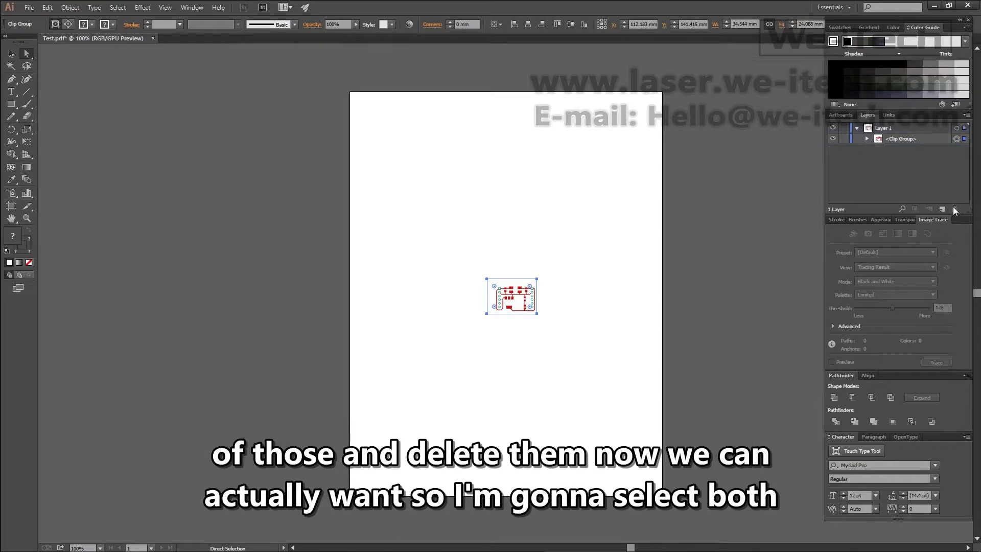
# - Delete the remaining group's clipping path, inspect a green pad path, and collapse Layer 1
pyautogui.click(866, 138)
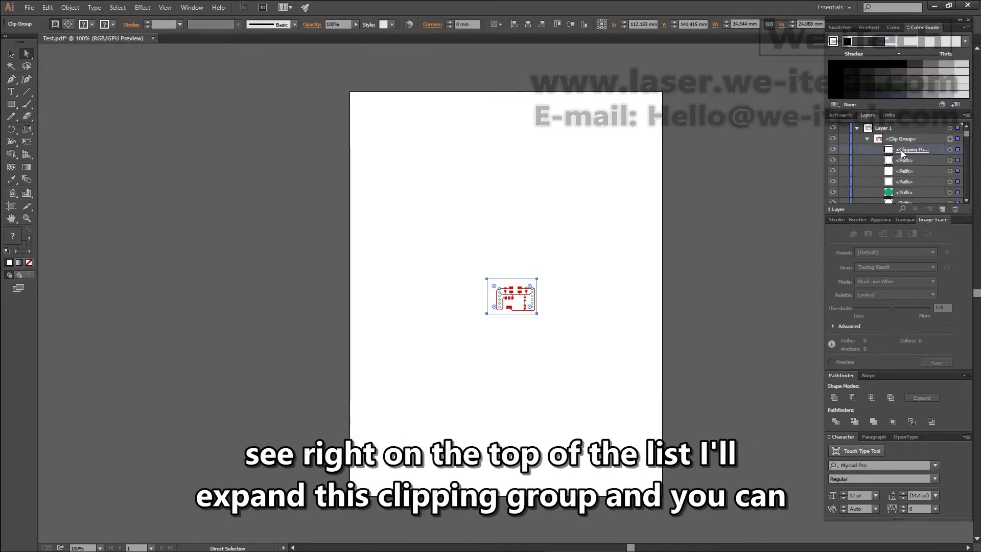
pyautogui.keyDown('alt'); pyautogui.scroll(2, 573, 310); pyautogui.keyUp('alt')
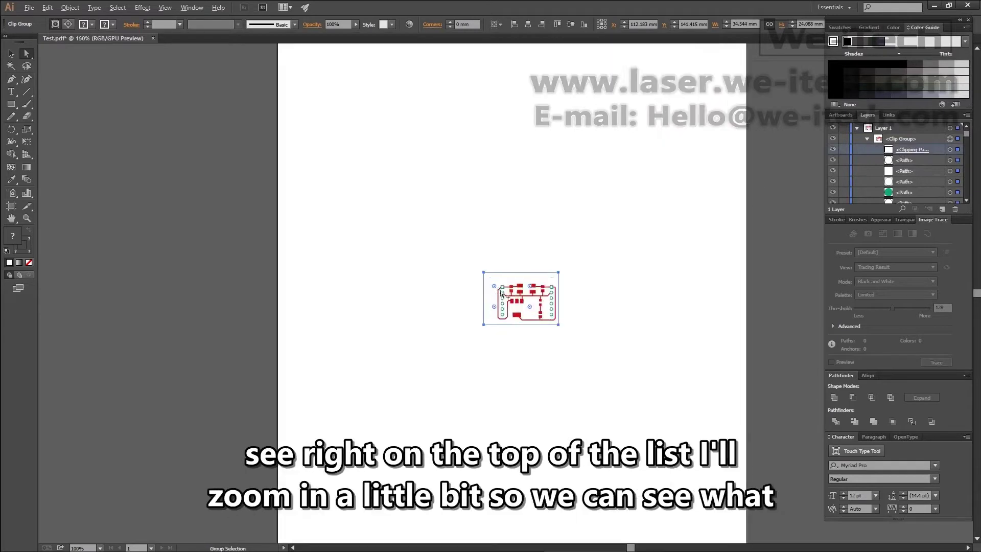
pyautogui.keyDown('alt'); pyautogui.scroll(3, 590, 303); pyautogui.keyUp('alt')
pyautogui.keyDown('alt'); pyautogui.scroll(2, 604, 295); pyautogui.keyUp('alt')
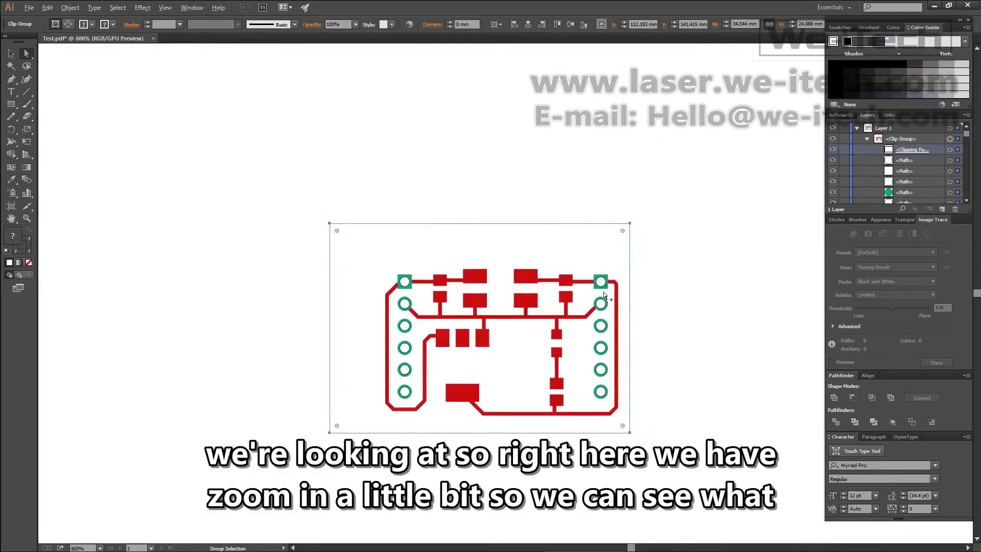
pyautogui.click(953, 149)
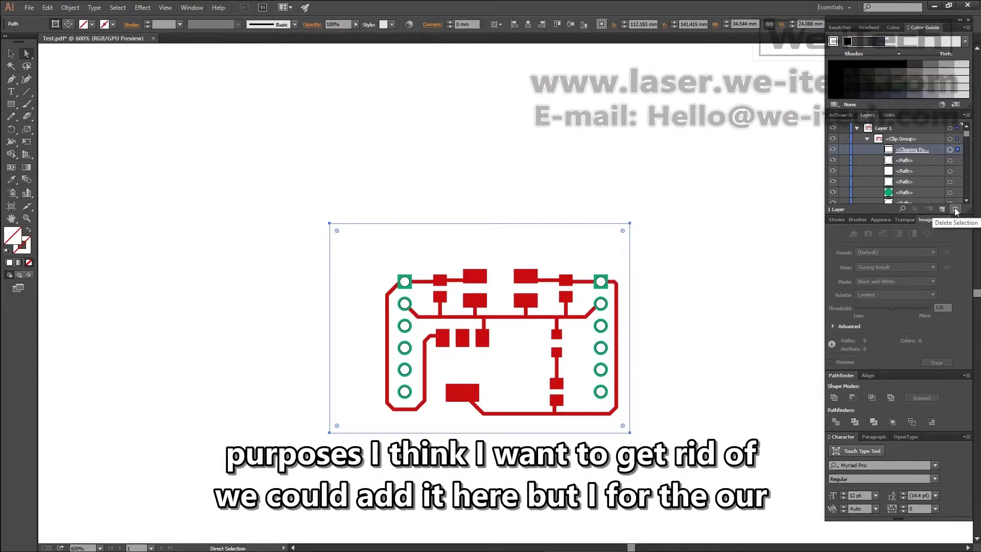
pyautogui.click(954, 208)
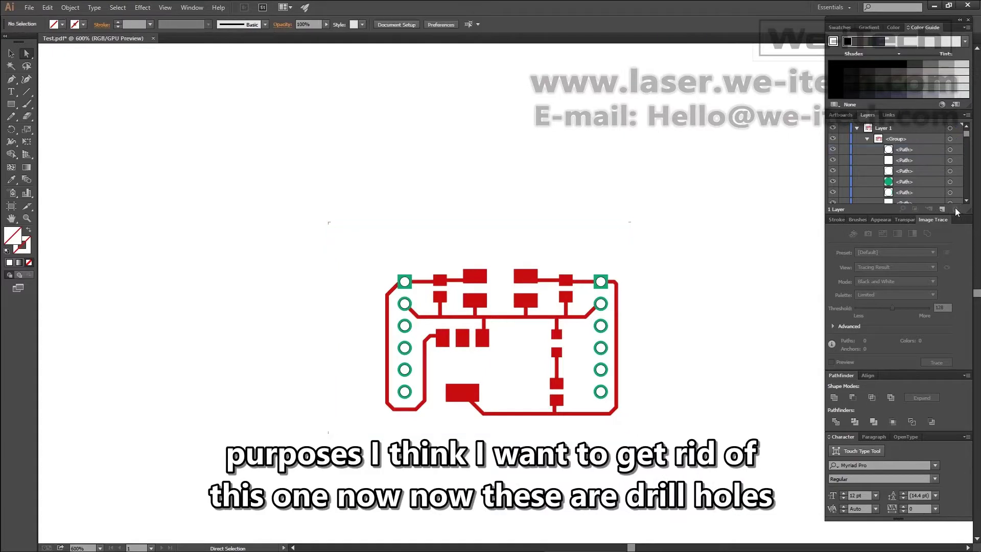
pyautogui.click(895, 182)
pyautogui.scroll(-2, 889, 187)
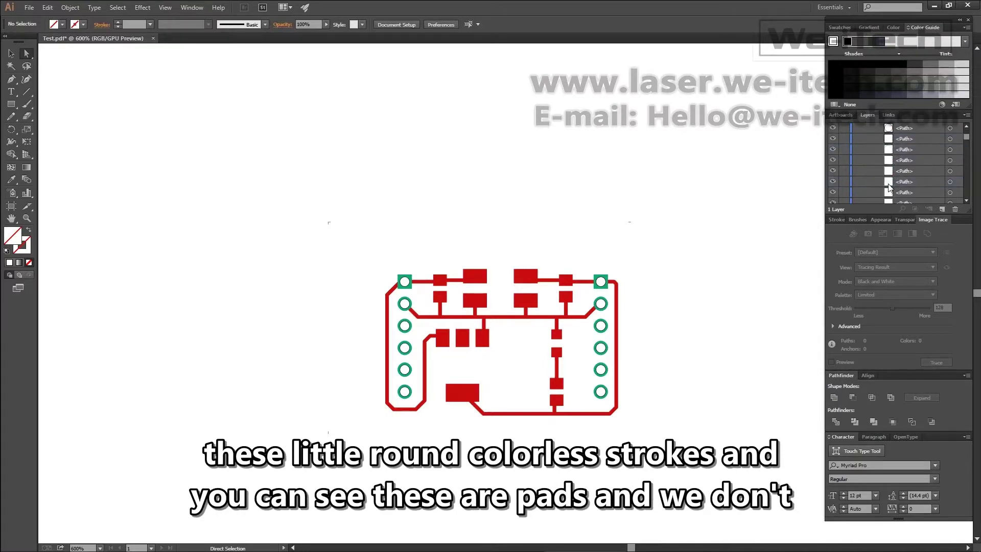
pyautogui.scroll(-1, 889, 188)
pyautogui.scroll(-1, 889, 188)
pyautogui.scroll(-1, 889, 188)
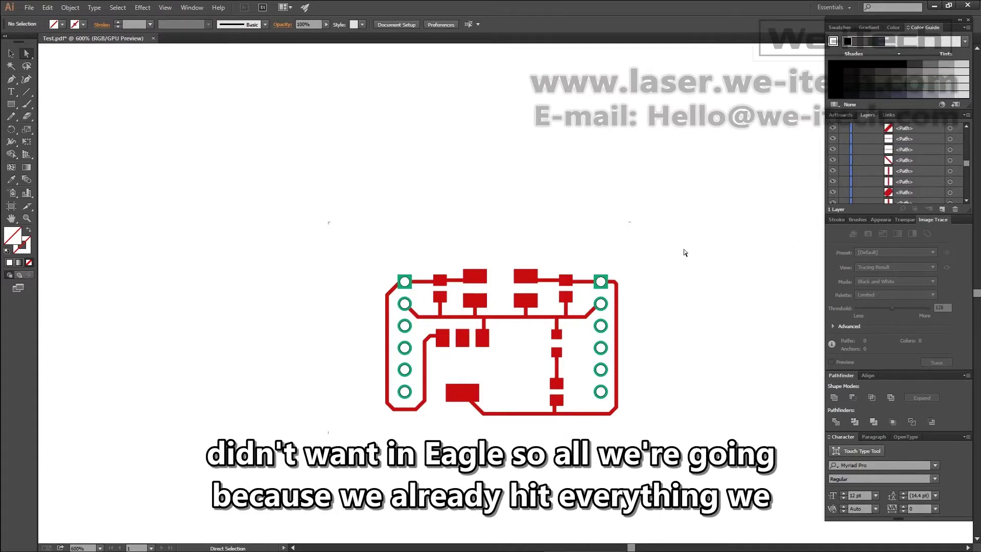
pyautogui.scroll(2, 684, 252)
pyautogui.scroll(3, 954, 179)
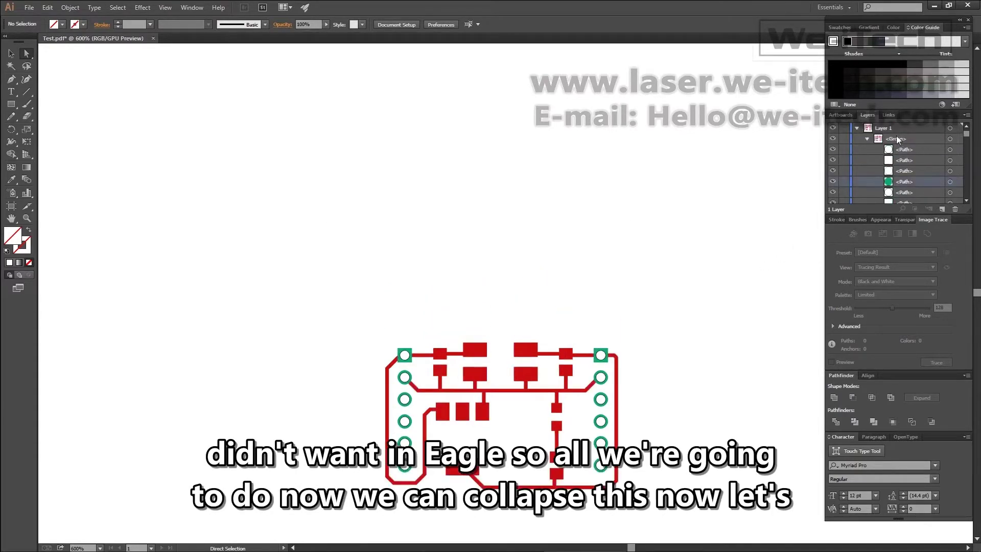
pyautogui.click(857, 128)
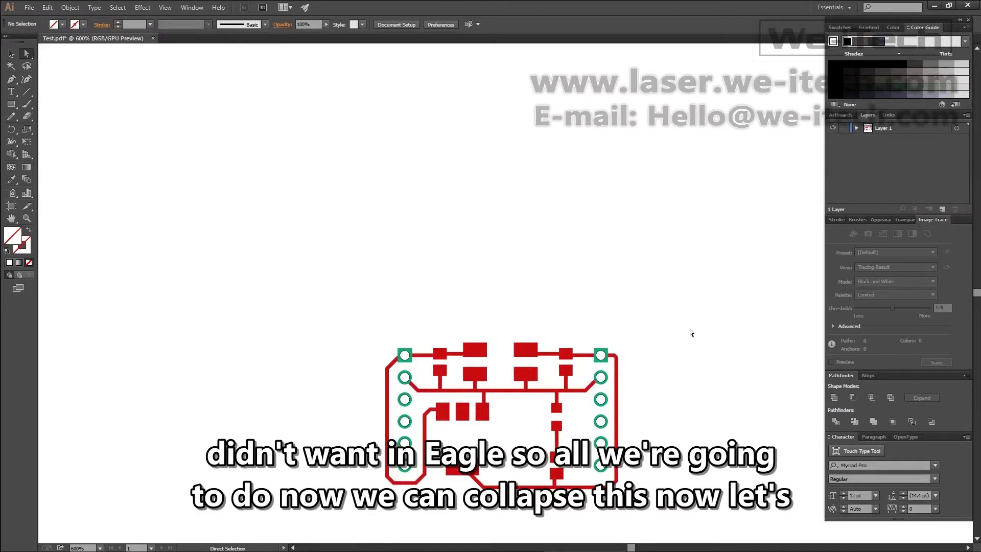
# - Zoom in to examine traces entering pads, then zoom out and reselect all board artwork
pyautogui.moveTo(688, 333); pyautogui.dragTo(318, 533)
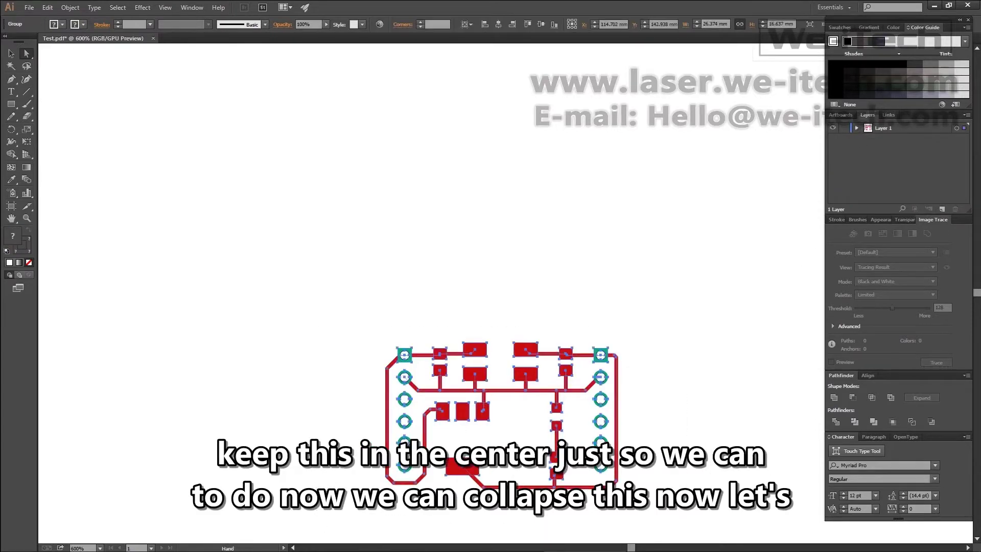
pyautogui.moveTo(638, 321); pyautogui.dragTo(582, 186)
pyautogui.hotkey('ctrl', '=')
pyautogui.hotkey('ctrl', '=')
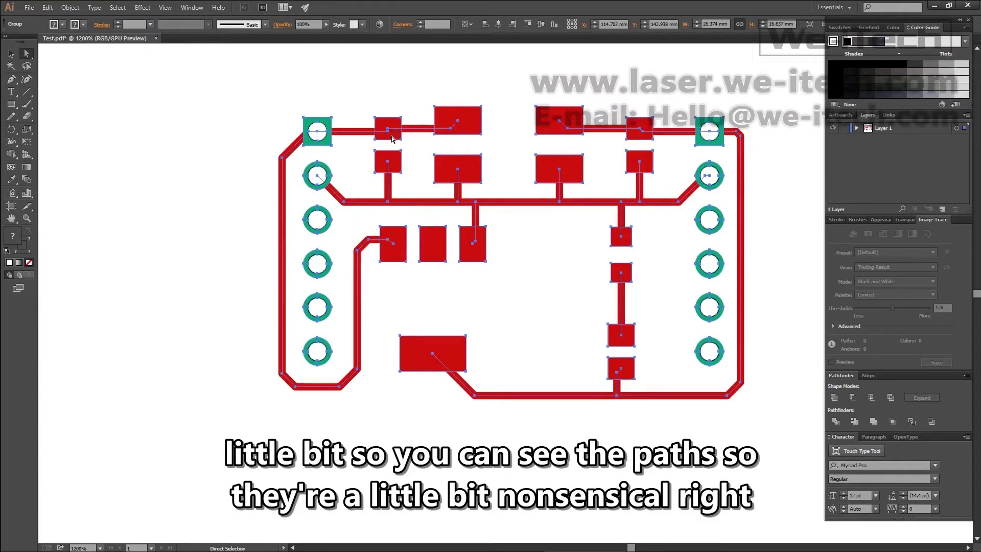
pyautogui.keyDown('alt'); pyautogui.scroll(2, 459, 344); pyautogui.keyUp('alt')
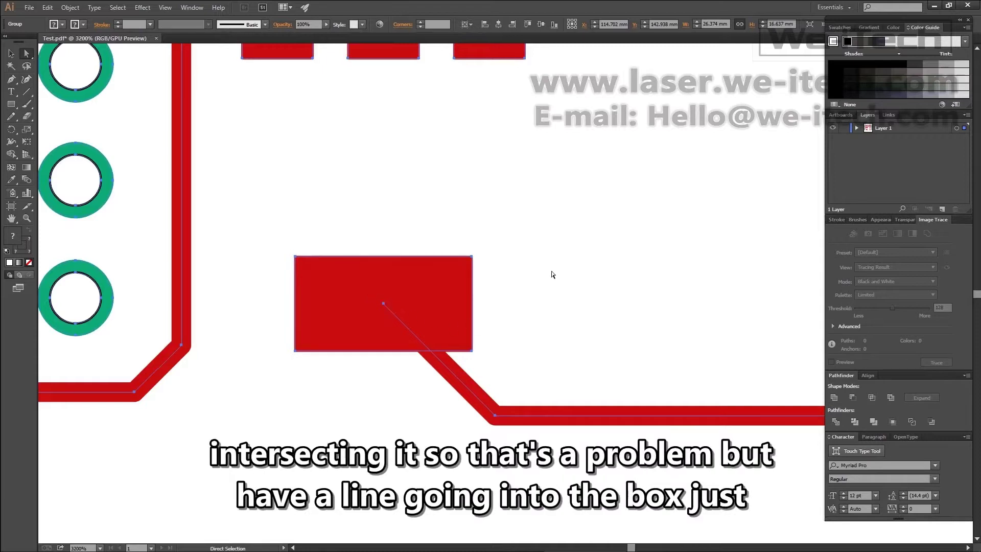
pyautogui.keyDown('alt'); pyautogui.scroll(-2, 560, 270); pyautogui.keyUp('alt')
pyautogui.keyDown('alt'); pyautogui.scroll(-2, 571, 264); pyautogui.keyUp('alt')
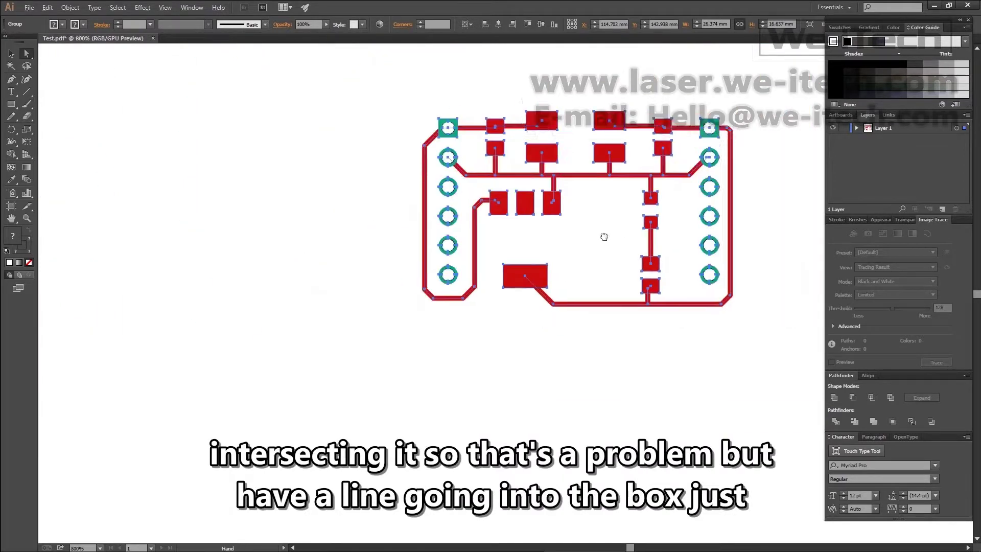
pyautogui.moveTo(572, 263); pyautogui.dragTo(480, 294)
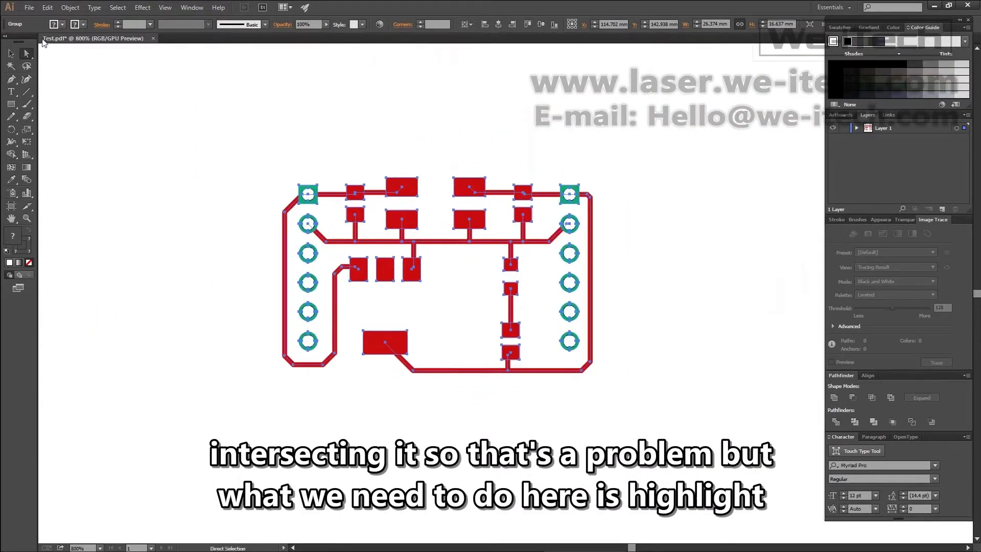
pyautogui.moveTo(688, 118); pyautogui.dragTo(180, 432)
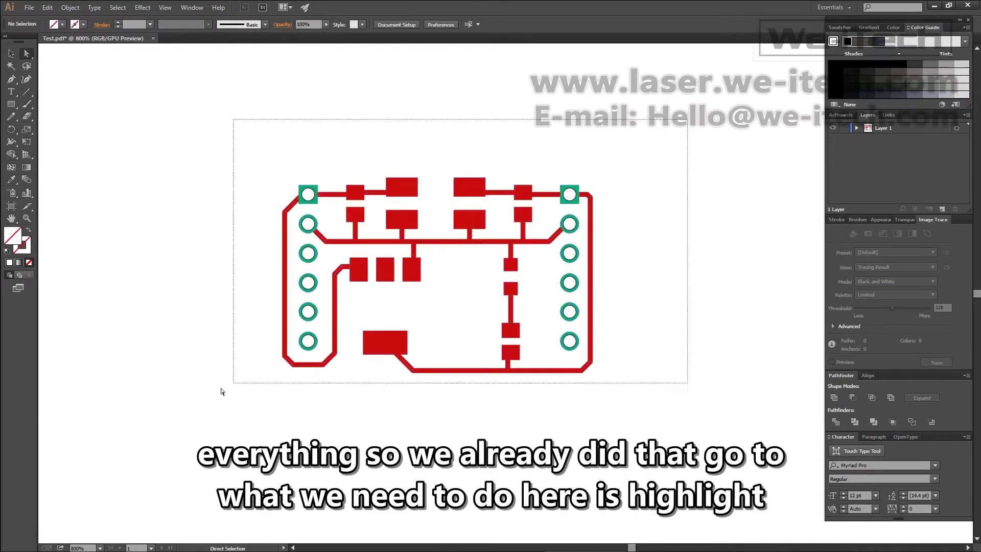
# - Convert every selected trace stroke into an outlined filled shape with Outline Stroke
pyautogui.click(70, 7)
pyautogui.moveTo(81, 214)
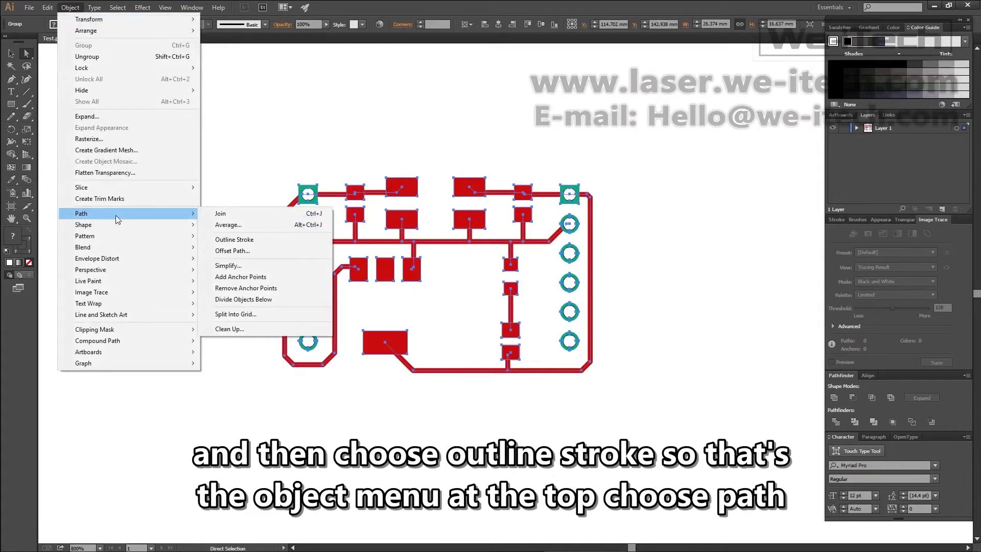
pyautogui.click(250, 245)
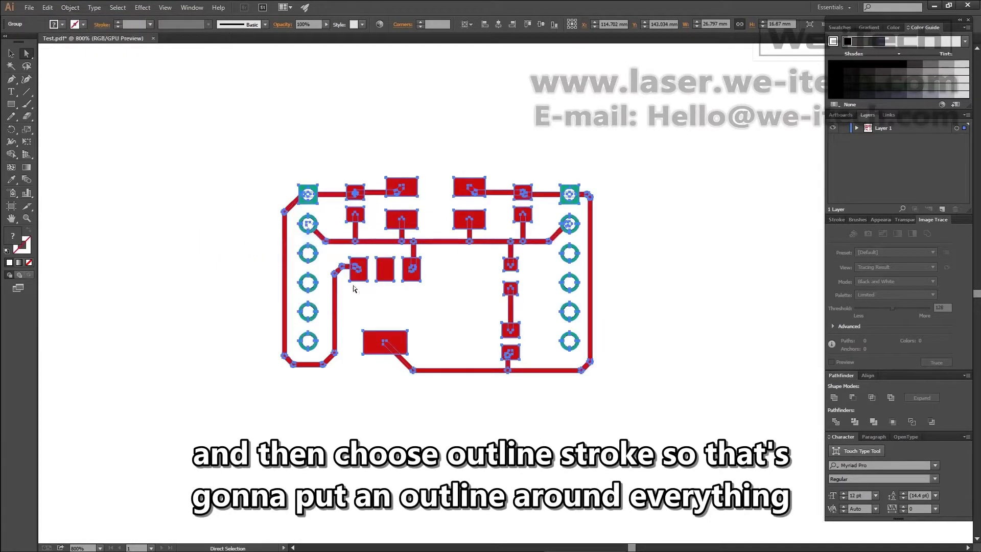
pyautogui.keyDown('alt'); pyautogui.scroll(6, 375, 276); pyautogui.keyUp('alt')
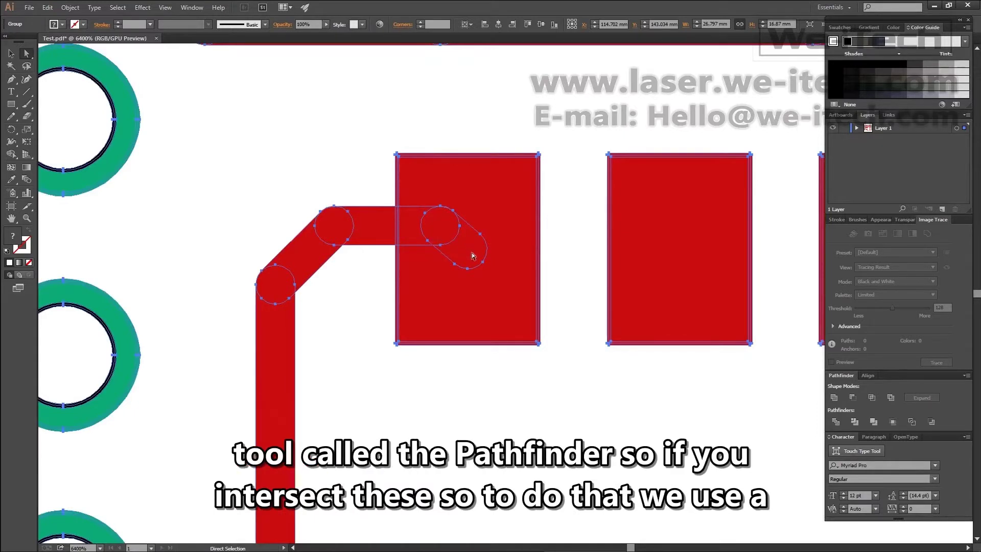
# - Unite all shapes in Pathfinder, recentre the PCB layout, and deselect the artwork
pyautogui.click(836, 399)
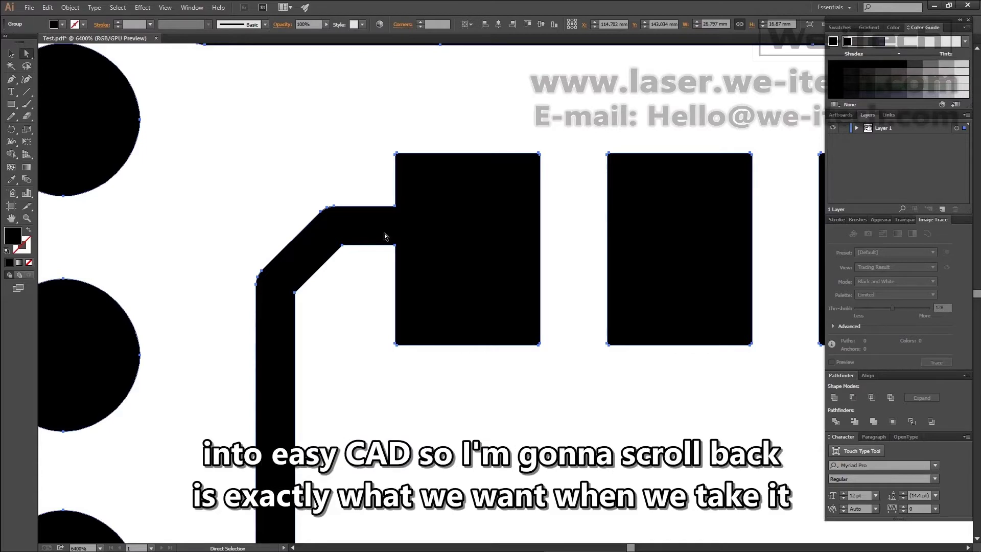
pyautogui.keyDown('alt'); pyautogui.scroll(-5, 403, 246); pyautogui.keyUp('alt')
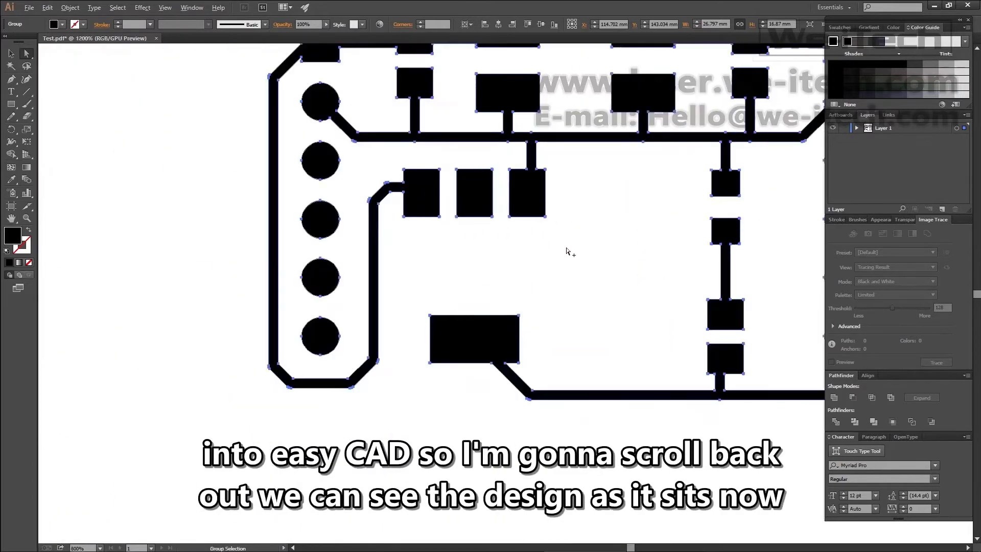
pyautogui.moveTo(571, 272); pyautogui.dragTo(484, 320)
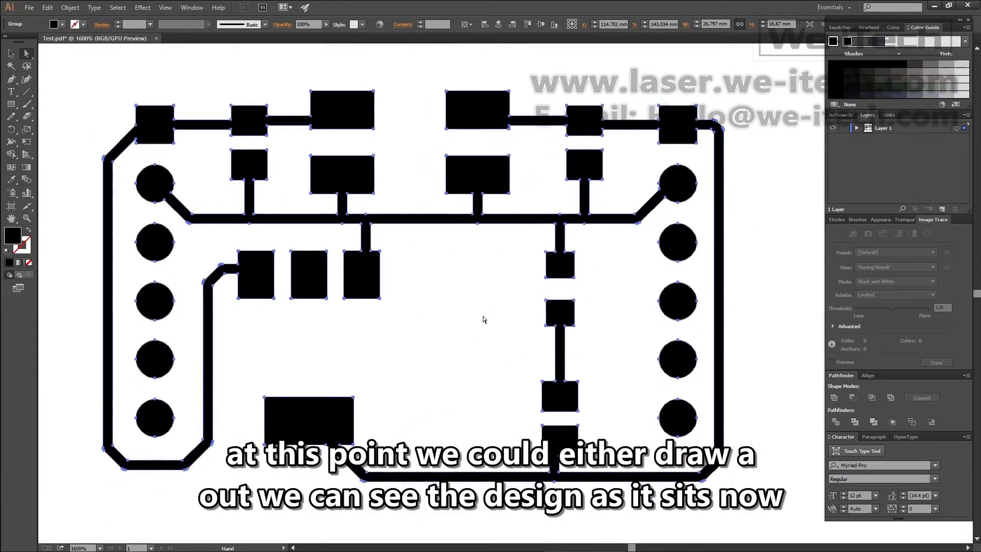
pyautogui.click(87, 104)
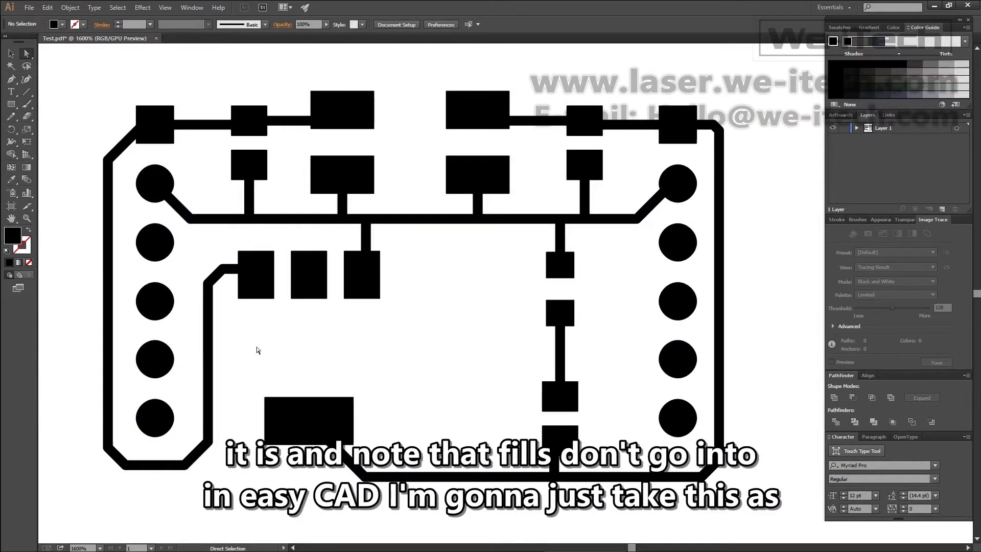
# - Select all the artwork and set its fill to none
pyautogui.click(63, 28)
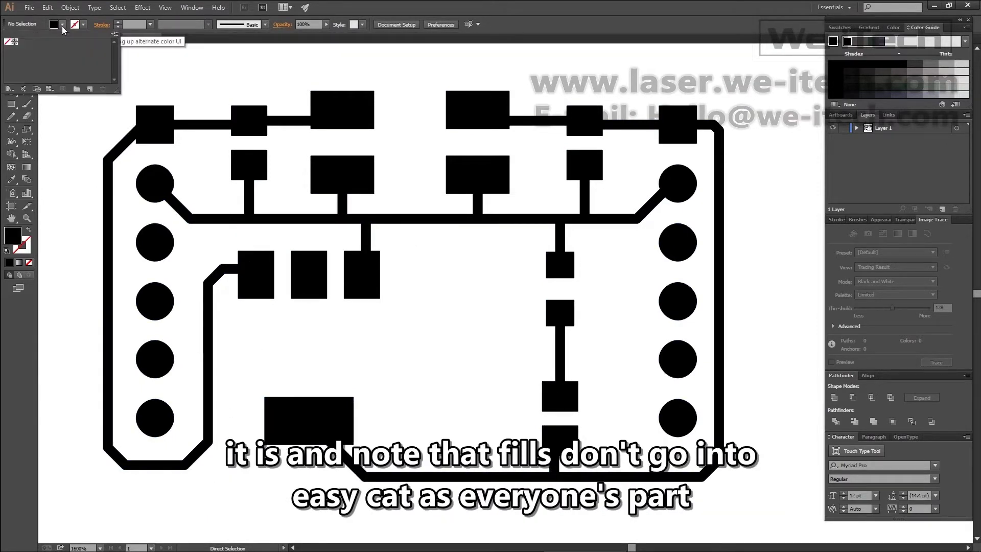
pyautogui.click(11, 42)
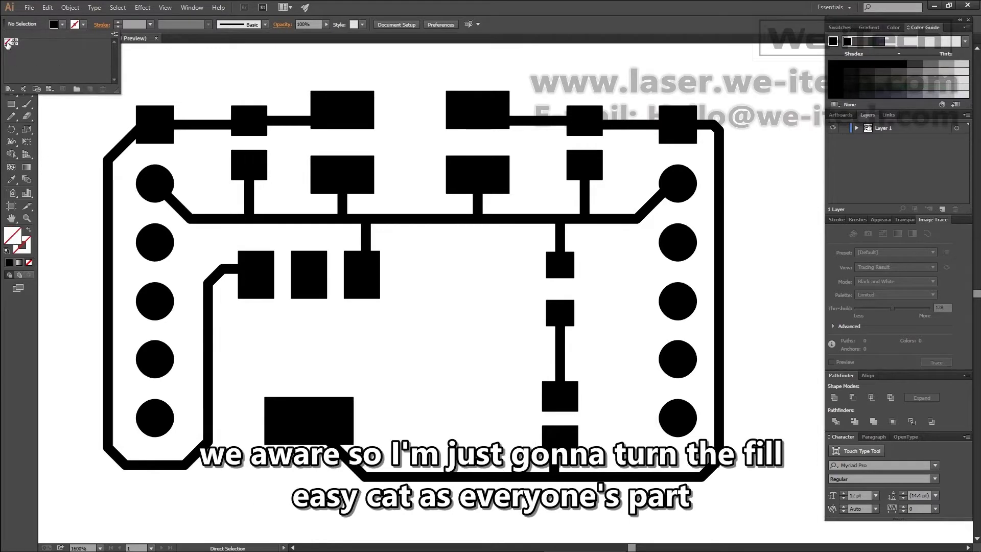
pyautogui.click(158, 86)
pyautogui.hotkey('ctrl', 'a')
pyautogui.click(64, 25)
pyautogui.click(6, 43)
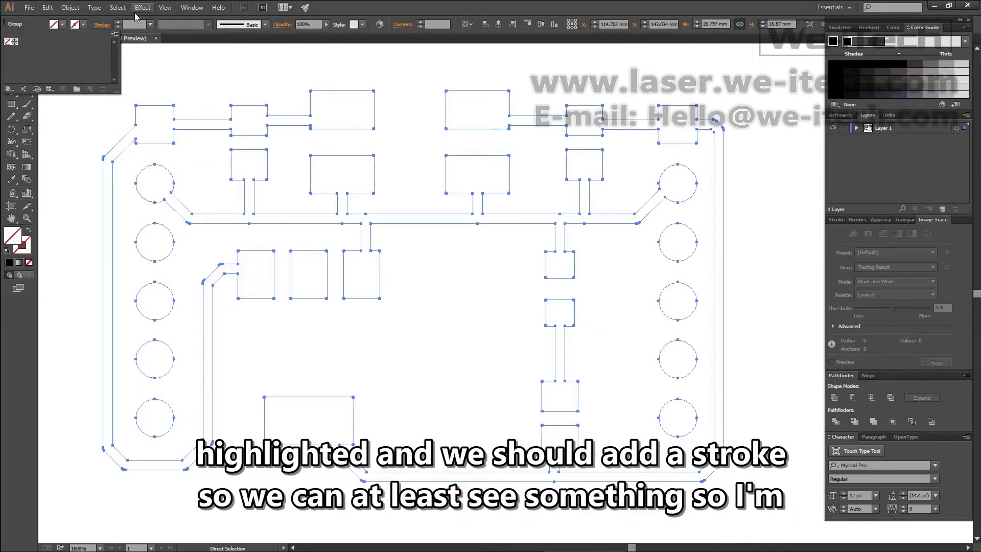
# - Give all the trace outline paths a thin black stroke
pyautogui.keyDown('shift'); pyautogui.click(83, 25); pyautogui.keyUp('shift')
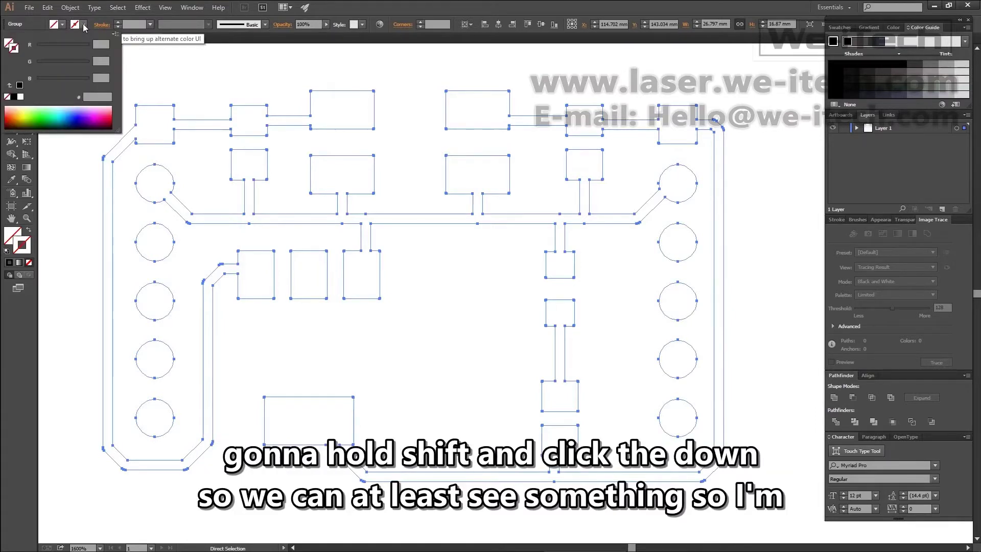
pyautogui.click(19, 97)
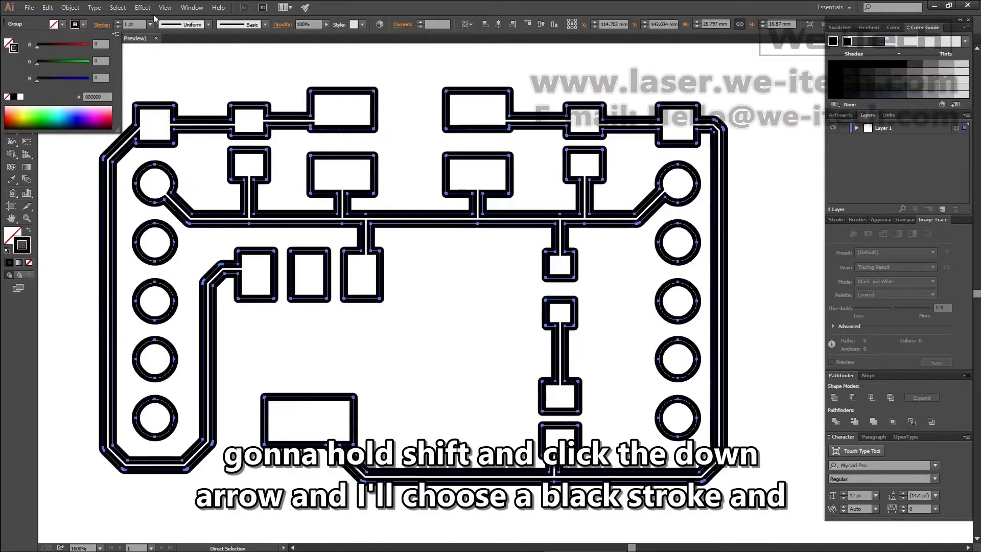
pyautogui.click(140, 23)
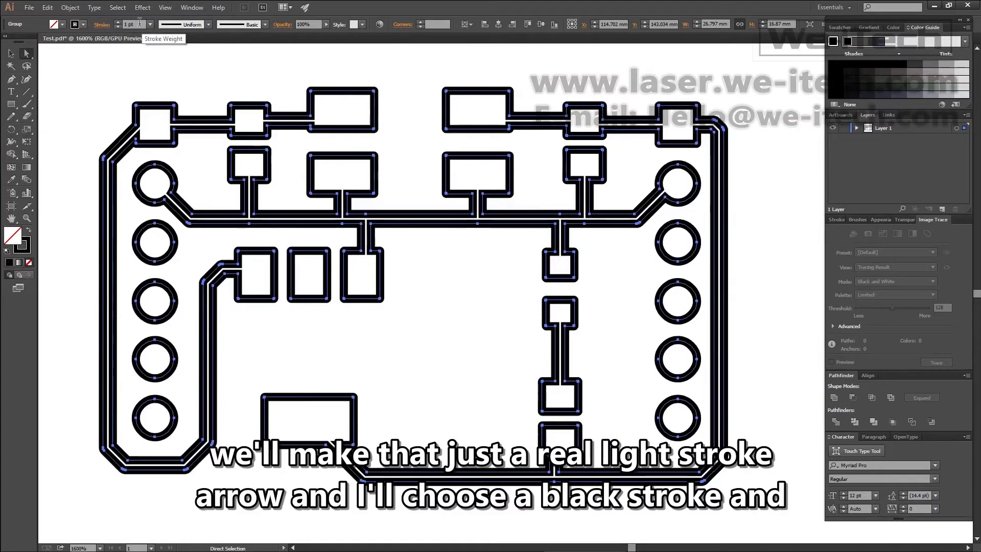
pyautogui.write('.2')
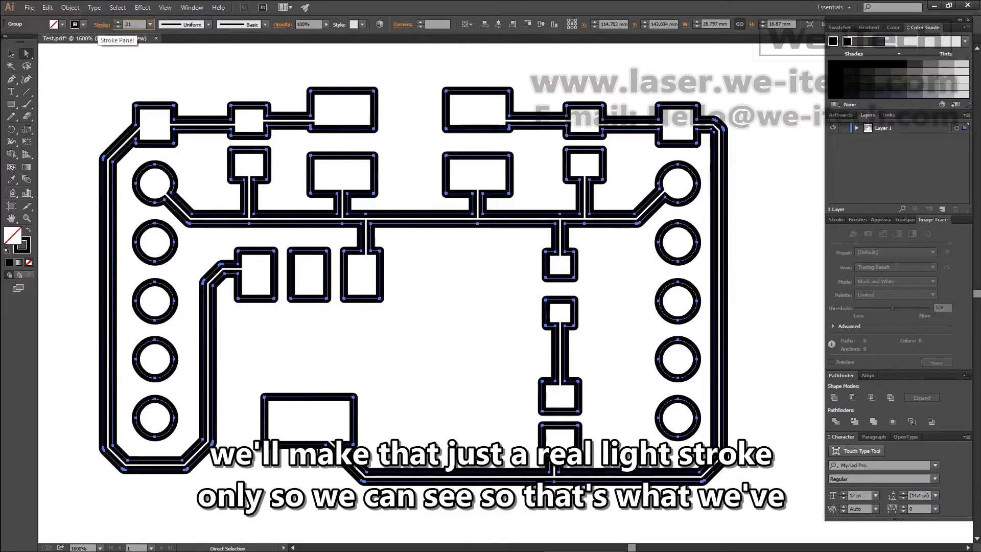
pyautogui.write('0.1')
pyautogui.press('Return')
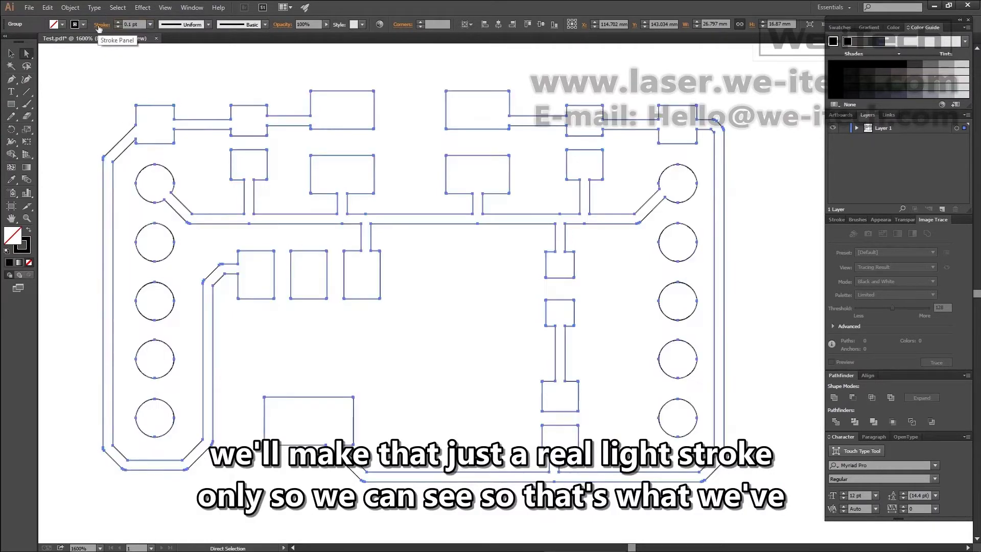
pyautogui.click(115, 67)
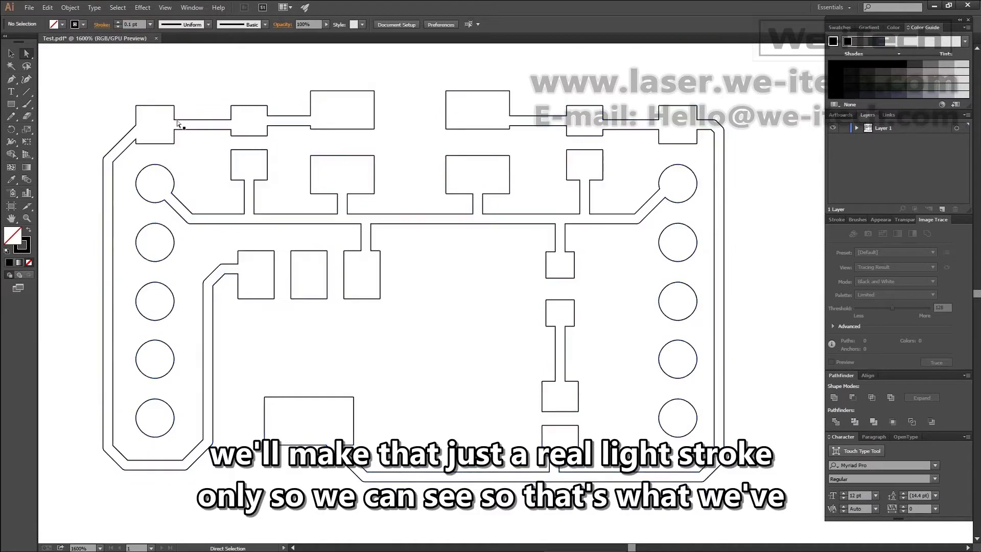
# - Save the drawing as Test.ai in Adobe Illustrator format, version Illustrator 3
pyautogui.click(30, 9)
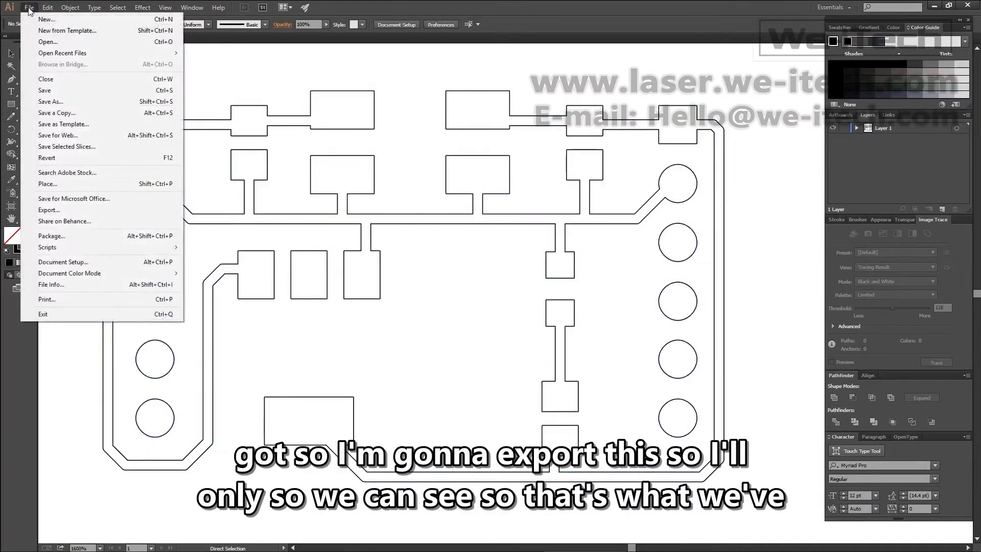
pyautogui.click(66, 104)
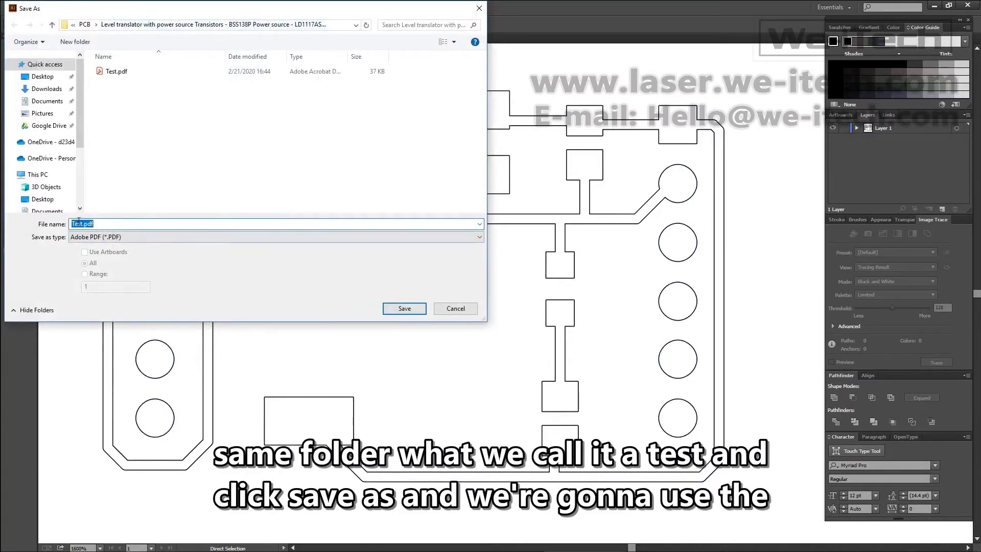
pyautogui.click(103, 236)
pyautogui.click(115, 245)
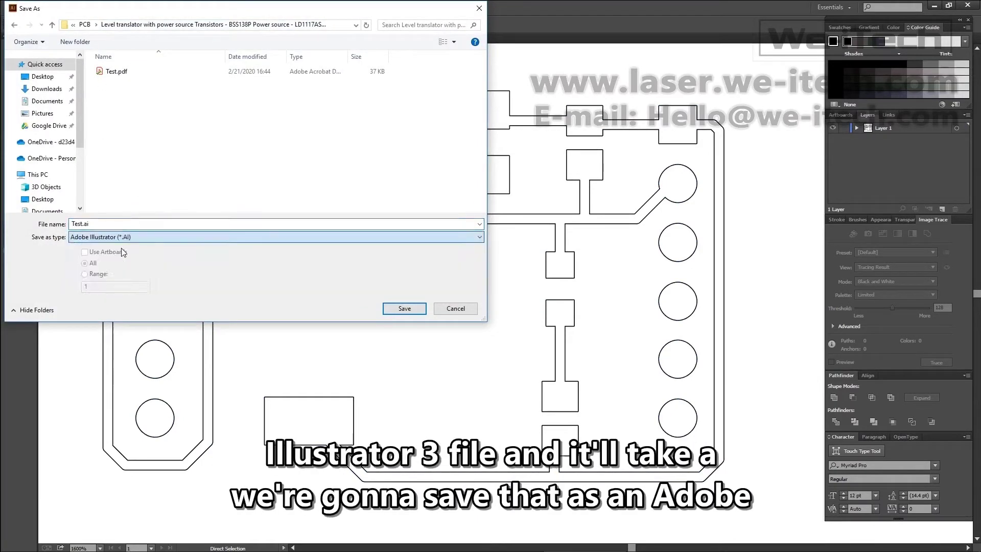
pyautogui.click(399, 310)
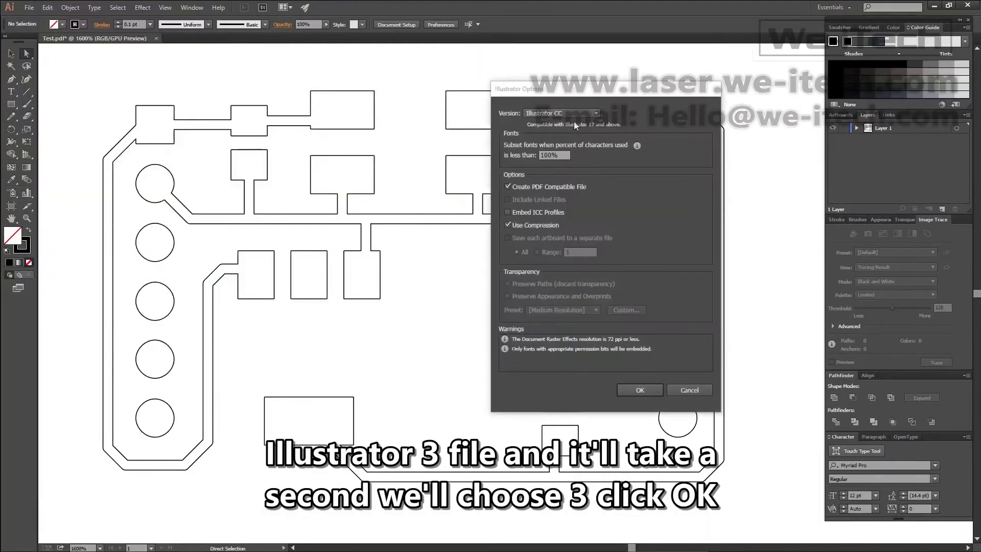
pyautogui.click(574, 114)
pyautogui.click(567, 244)
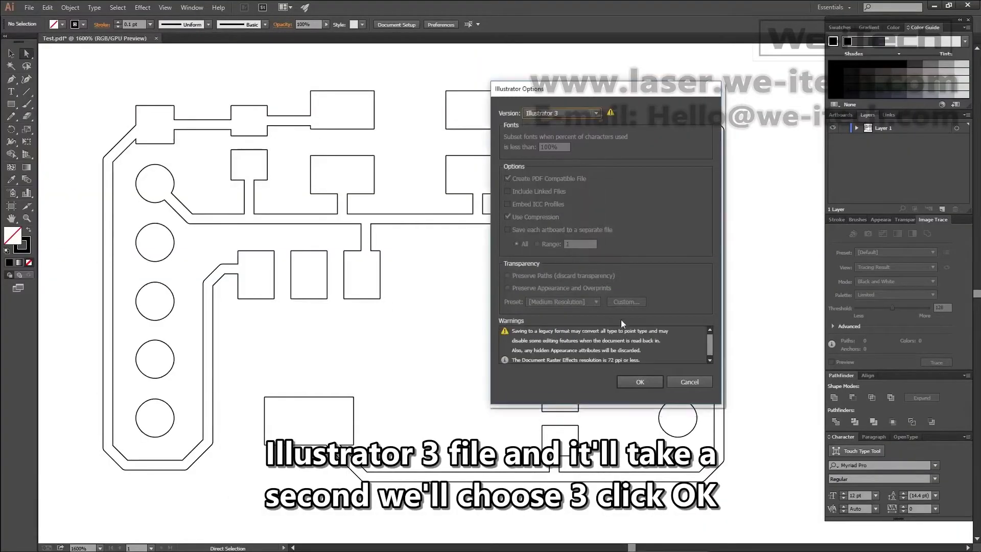
pyautogui.click(640, 382)
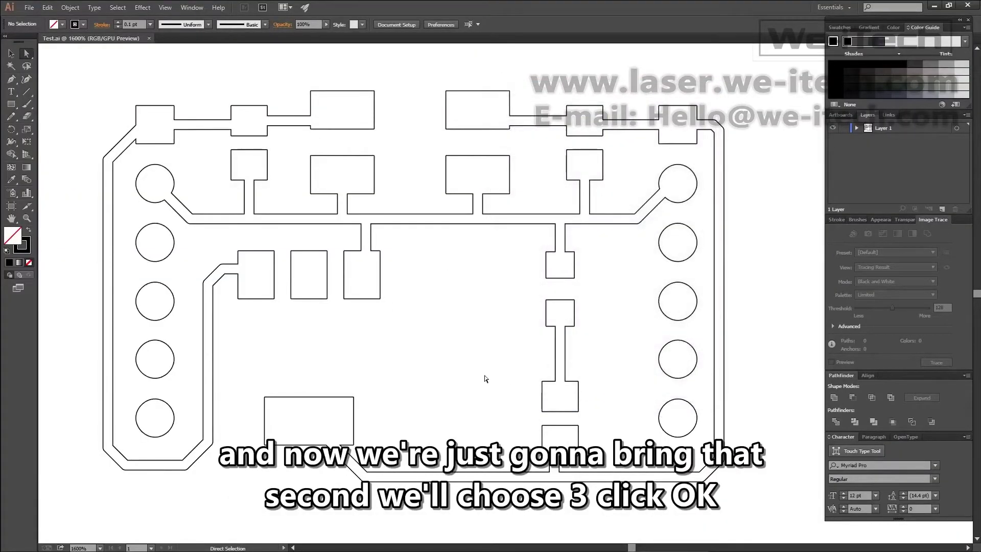
# - Import the Test.ai vector file into the EzCad2 job and move it to the origin
pyautogui.click(568, 541)
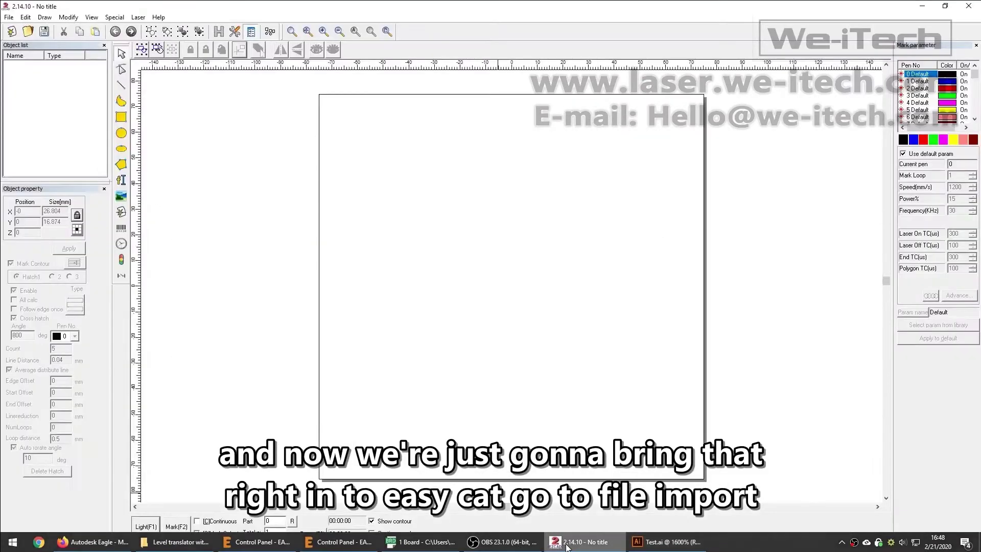
pyautogui.click(9, 17)
pyautogui.click(29, 79)
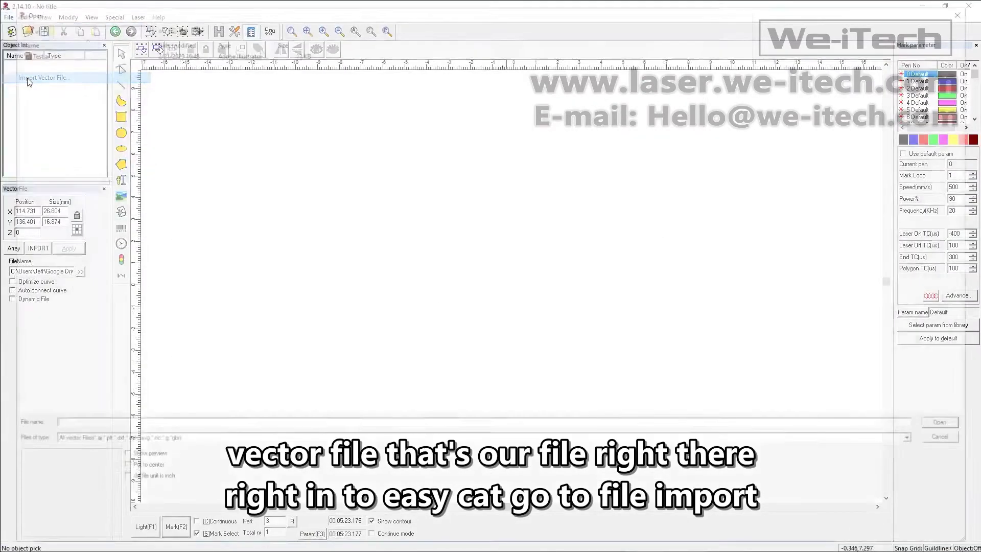
pyautogui.click(33, 51)
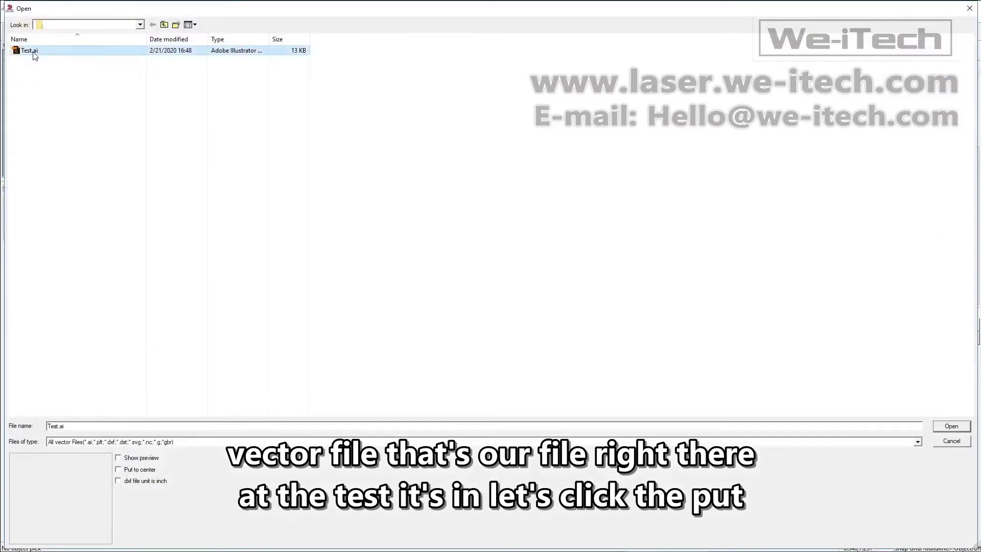
pyautogui.doubleClick(32, 52)
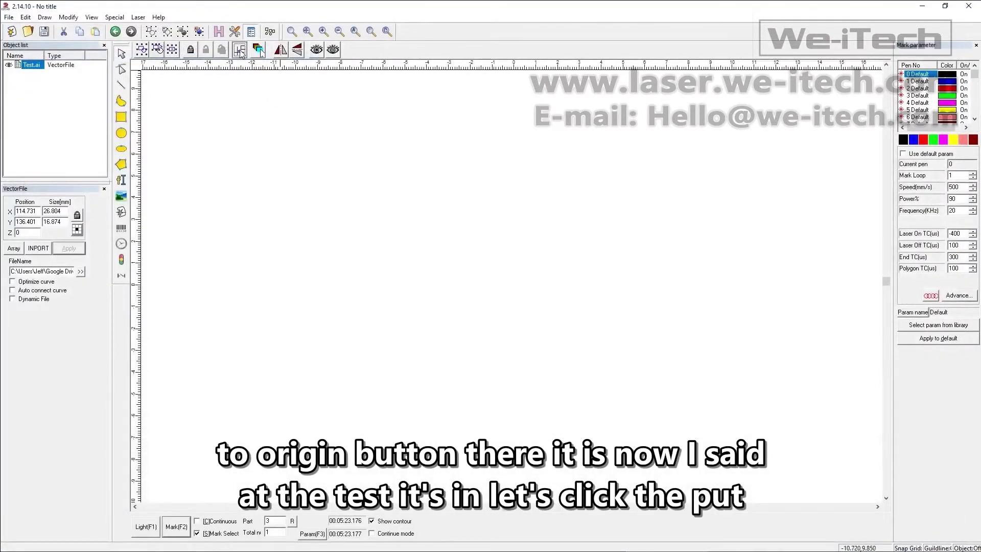
pyautogui.click(239, 50)
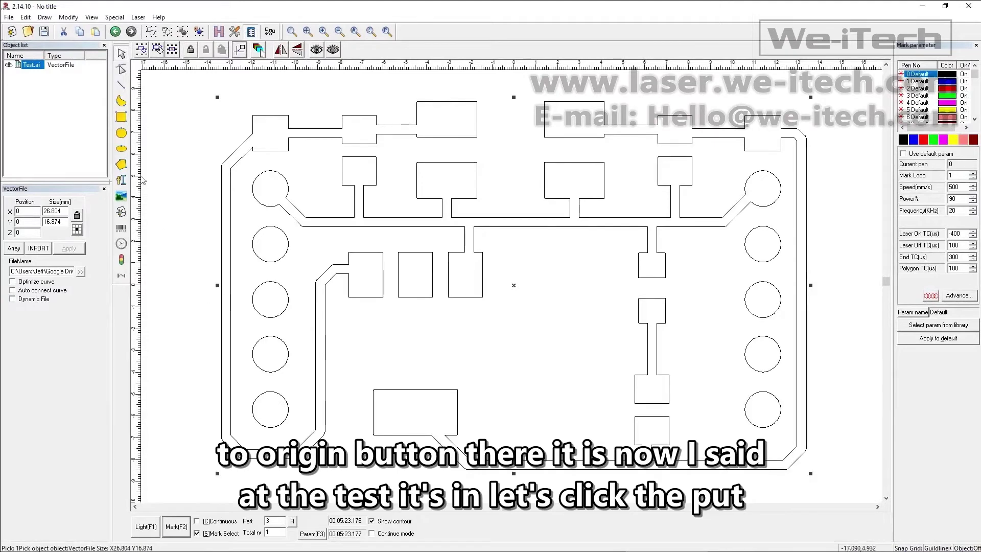
# - Draw a rectangle around the traces, nudge it slightly up, and select it with the traces
pyautogui.click(121, 118)
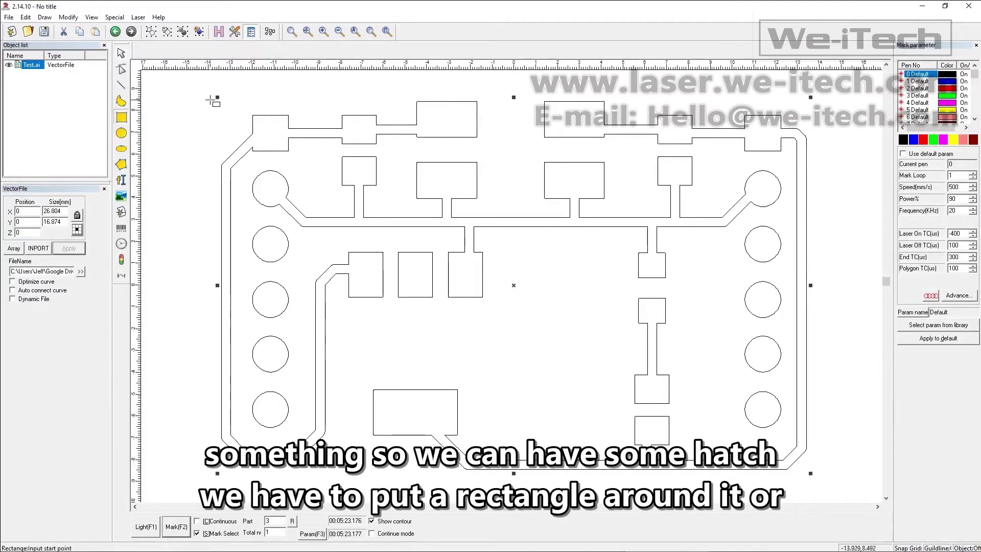
pyautogui.moveTo(210, 100); pyautogui.dragTo(822, 488)
pyautogui.click(121, 54)
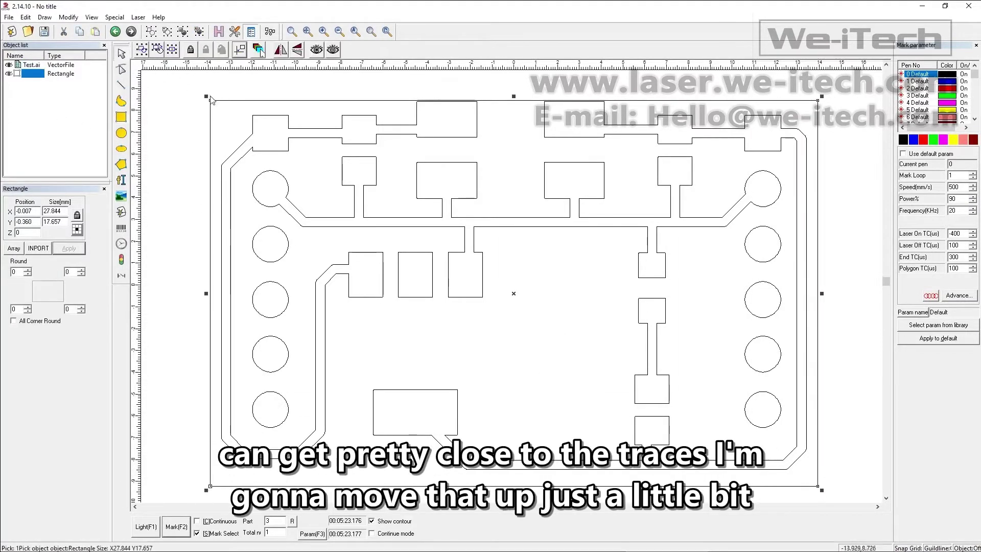
pyautogui.moveTo(221, 99); pyautogui.dragTo(221, 92)
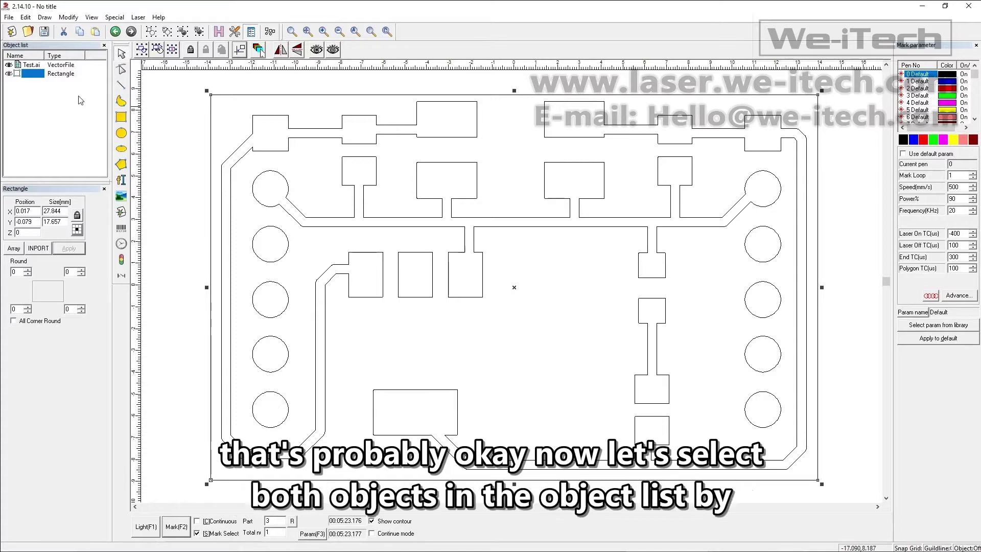
pyautogui.keyDown('shift'); pyautogui.click(30, 66); pyautogui.keyUp('shift')
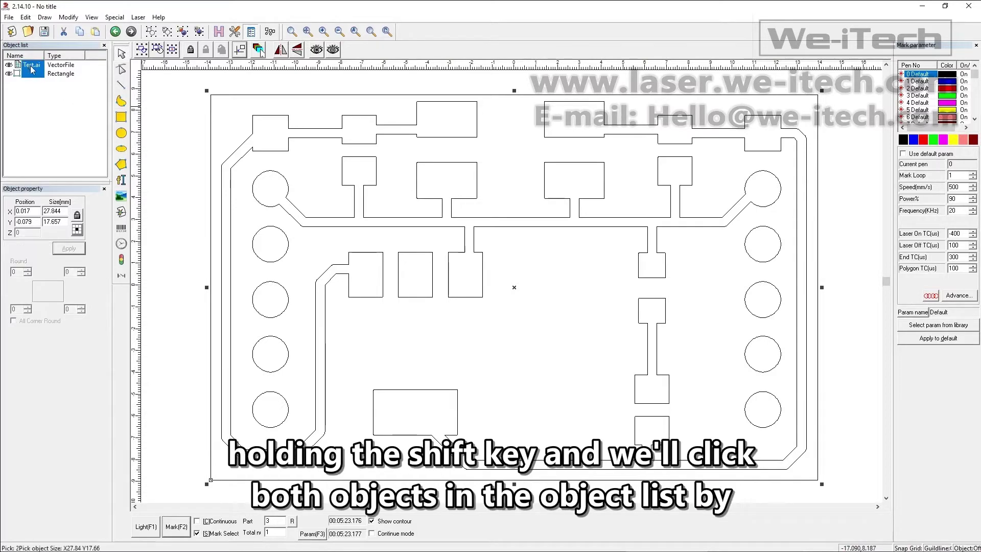
# - Configure the cross hatch with Count 5, 0.03 mm line distance and a 0° angle
pyautogui.click(220, 32)
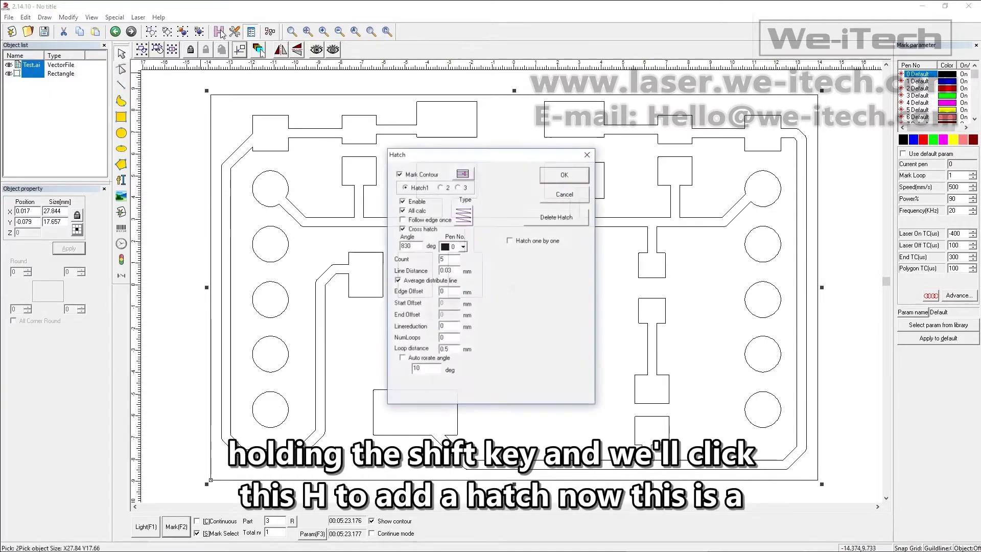
pyautogui.moveTo(498, 155); pyautogui.dragTo(581, 165)
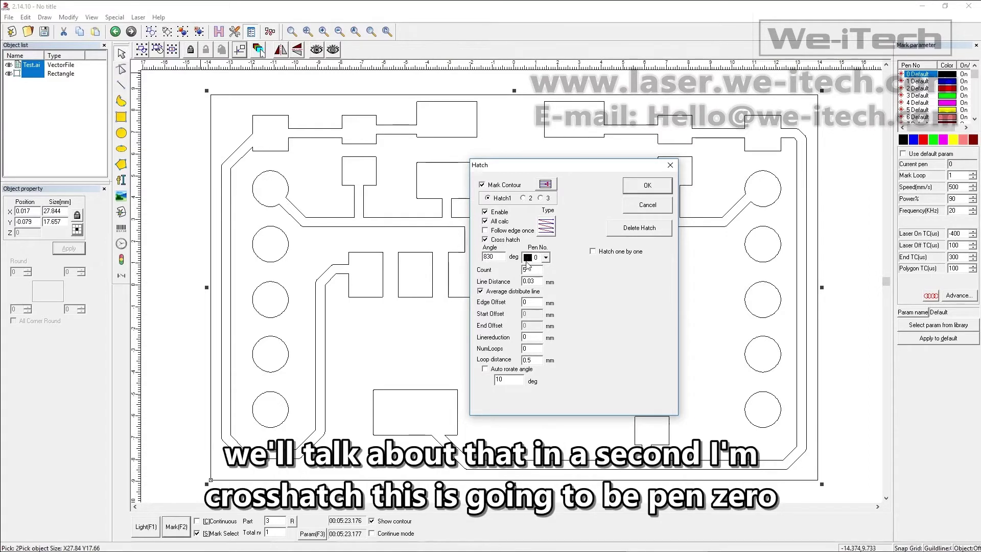
pyautogui.doubleClick(523, 271)
pyautogui.write('5')
pyautogui.doubleClick(529, 281)
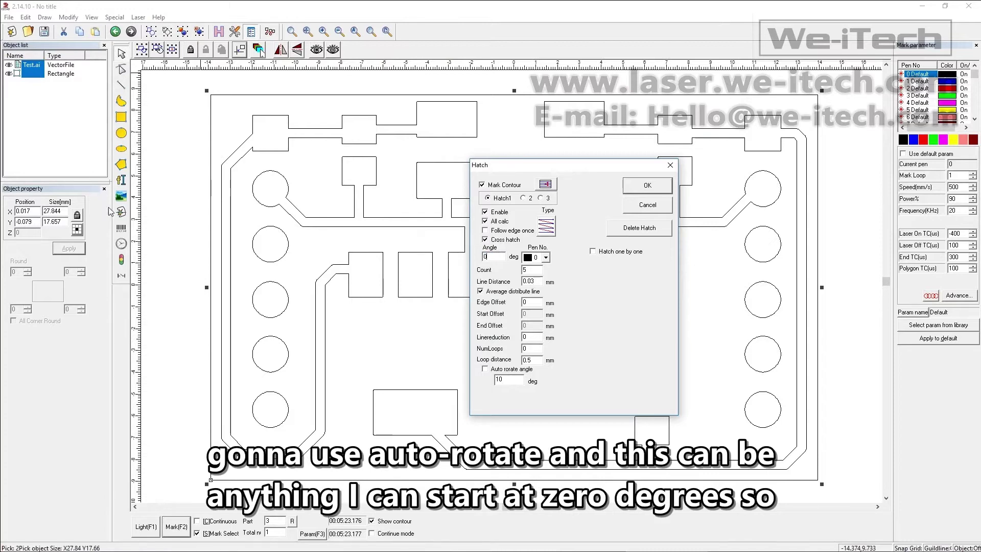
pyautogui.write('97')
pyautogui.click(541, 198)
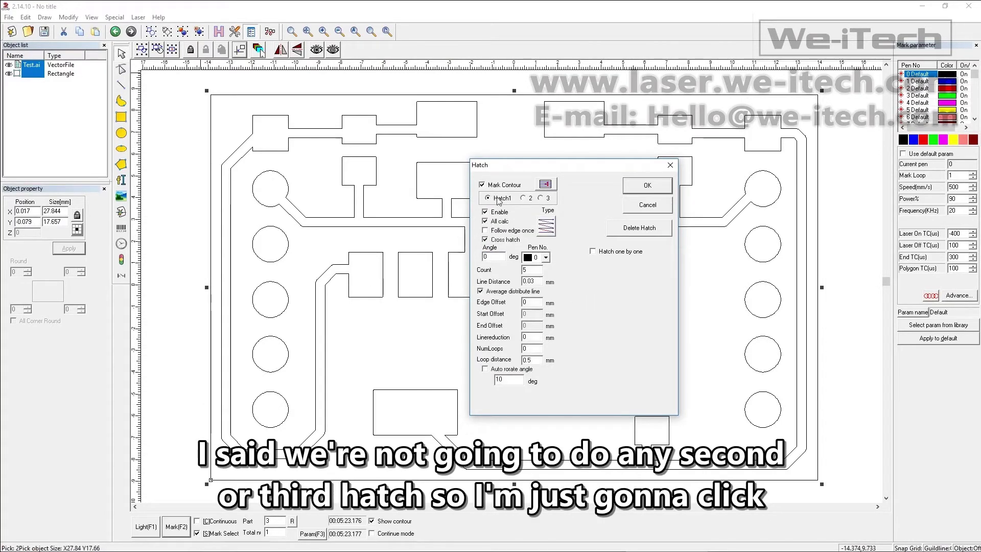
# - Apply the crosshatch fill and check pen 0 at 500 mm/s, 90% power, 20 kHz
pyautogui.click(646, 189)
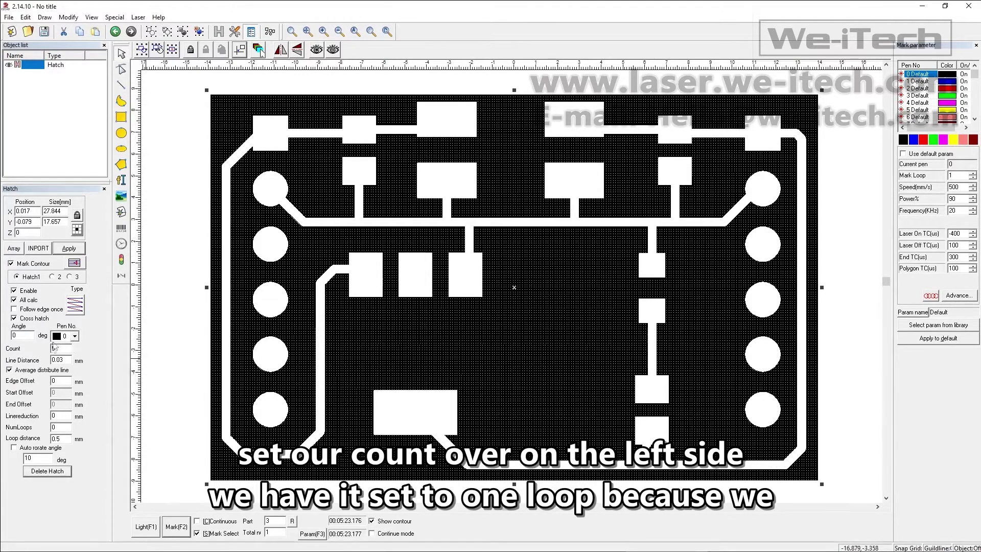
pyautogui.write('5')
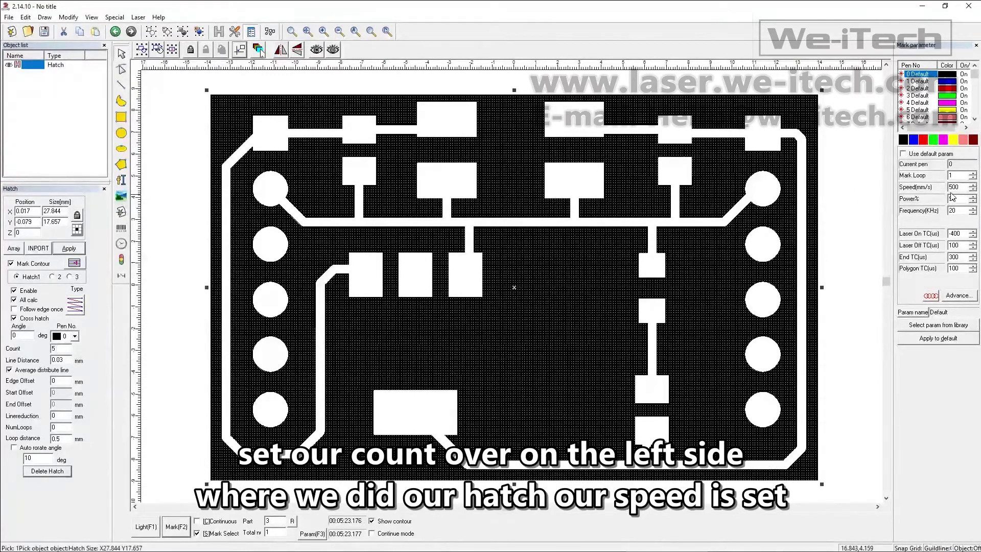
pyautogui.write('90')
pyautogui.moveTo(959, 188); pyautogui.dragTo(941, 187)
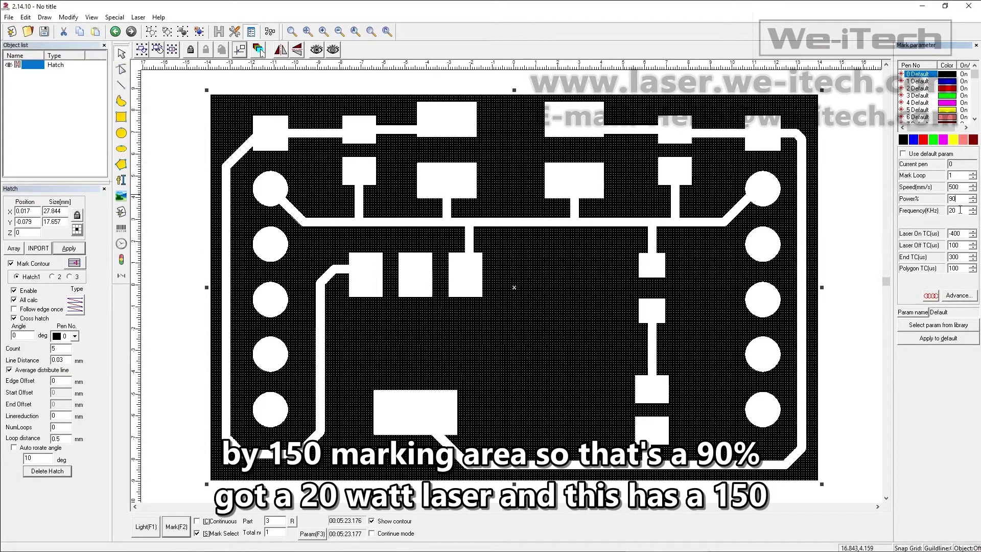
pyautogui.doubleClick(960, 210)
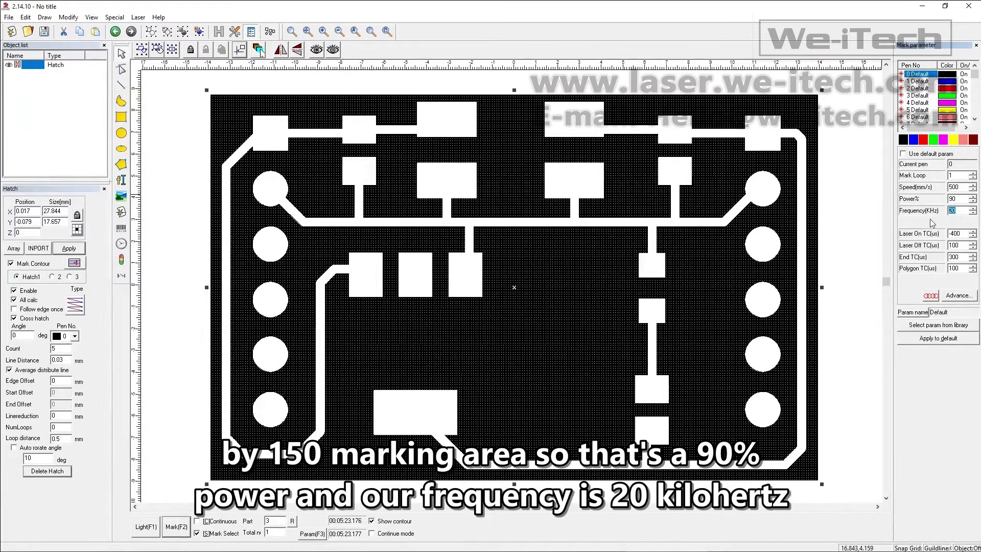
pyautogui.press('Return')
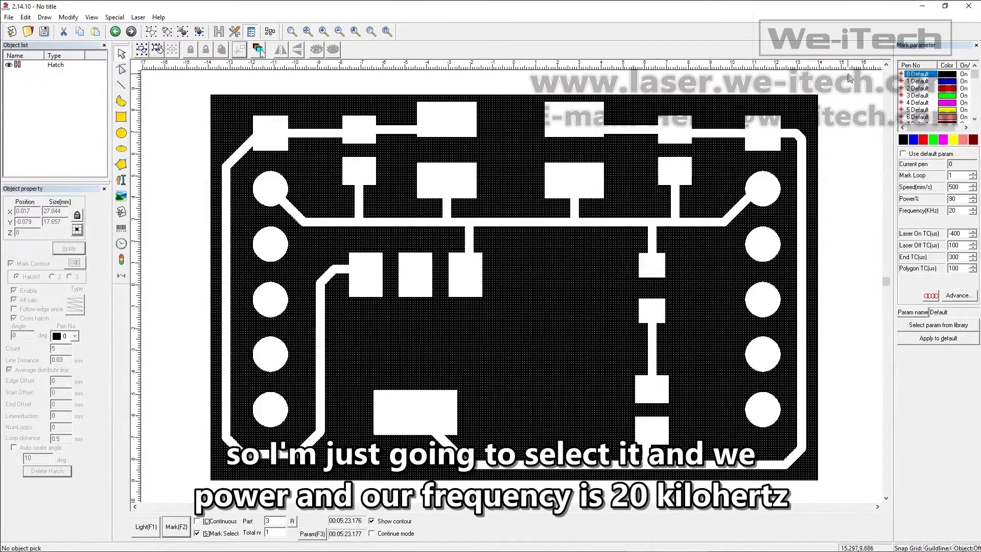